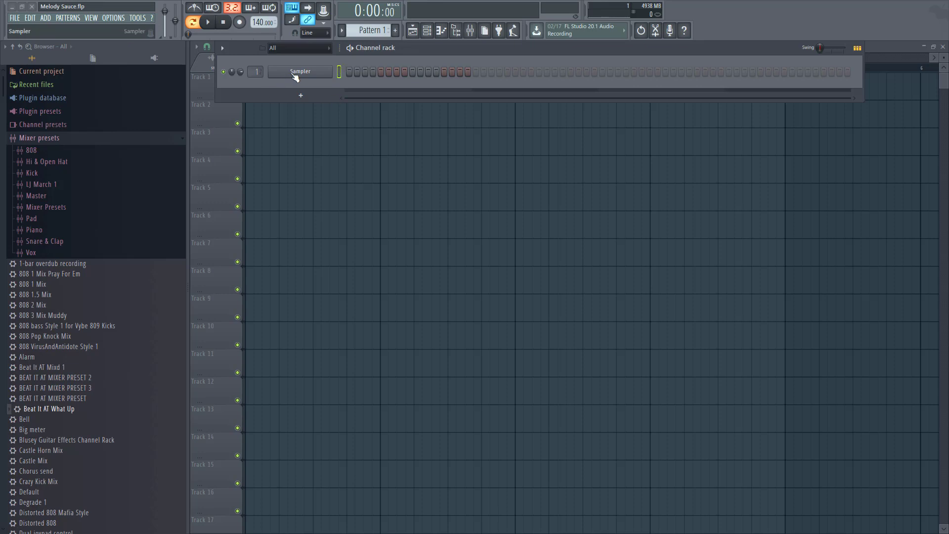
- Collapse the Mixer presets and AT Samples folders in the browser
{"action": "left_click", "coordinate": [63, 139]}
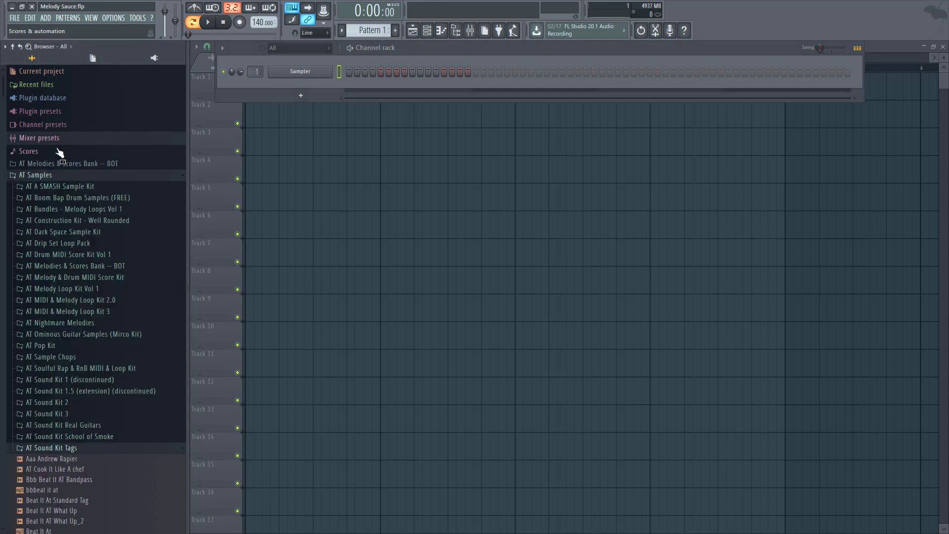
{"action": "left_click", "coordinate": [39, 177]}
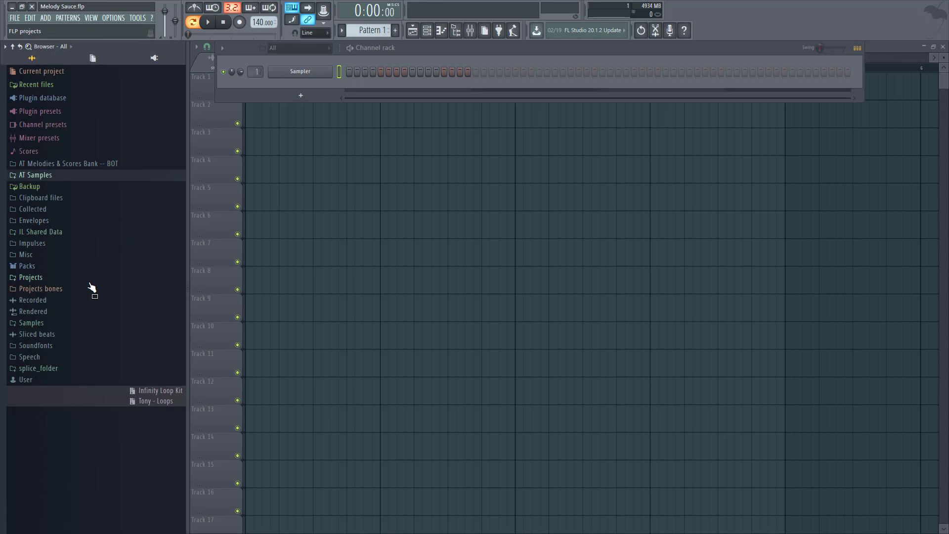
- Insert a MelodySauce channel via the Sampler channel's menu and view its plugin settings
{"action": "right_click", "coordinate": [330, 69]}
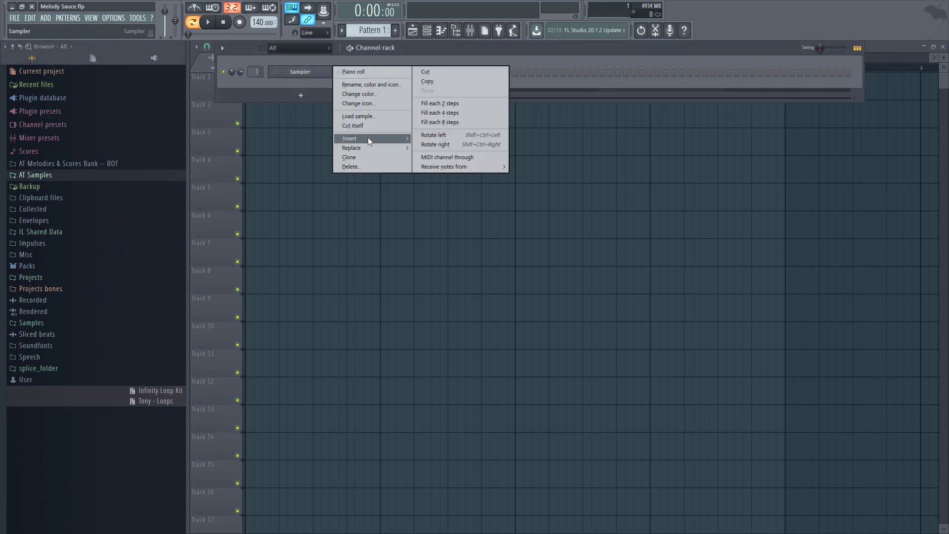
{"action": "mouse_move", "coordinate": [367, 137]}
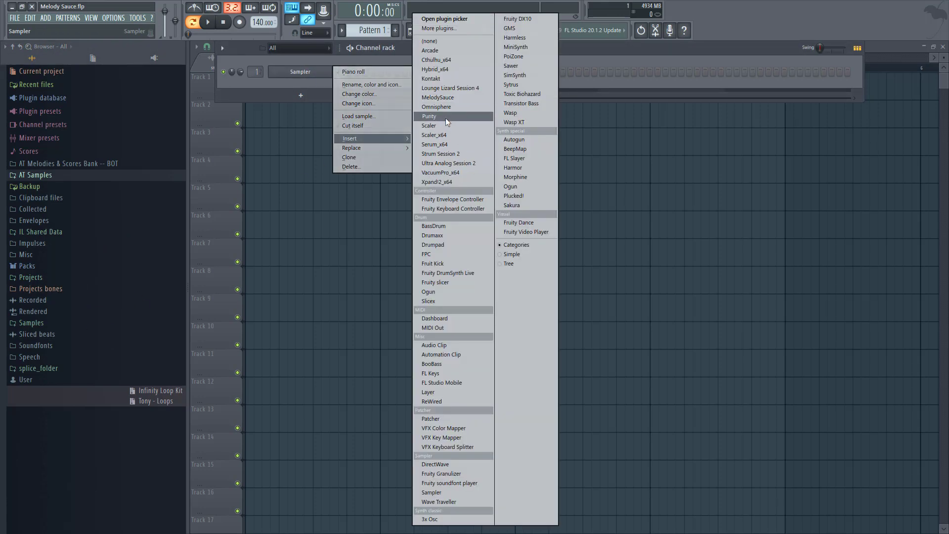
{"action": "left_click", "coordinate": [454, 99]}
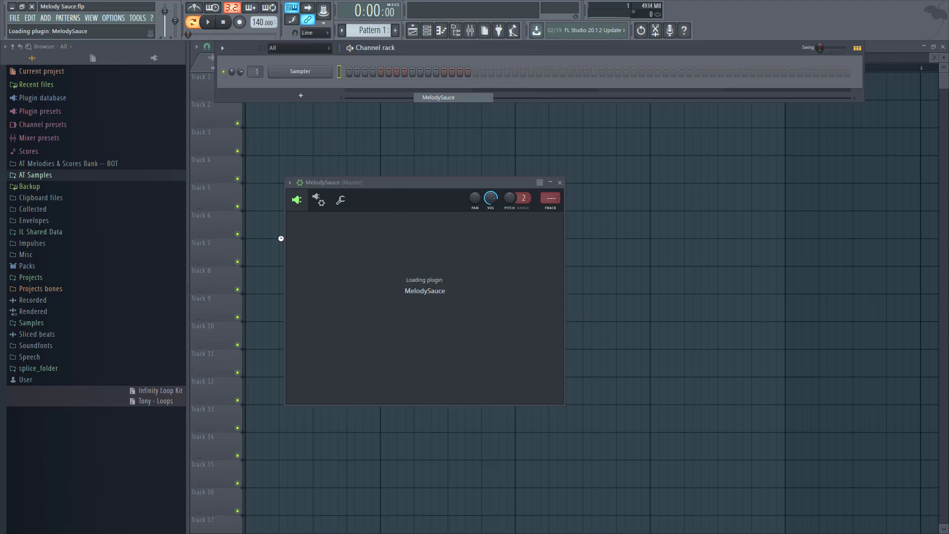
{"action": "left_click", "coordinate": [312, 203]}
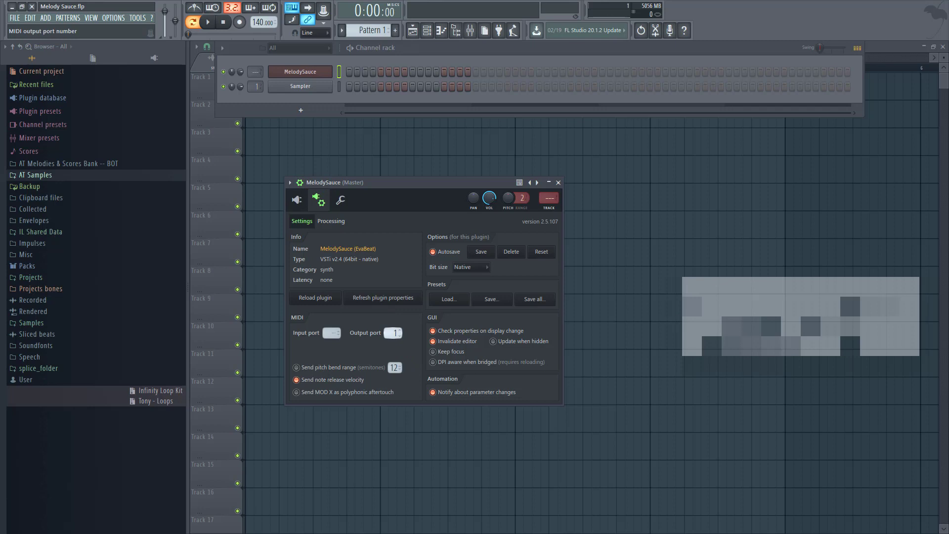
- Set MelodySauce's melody key to Eb Maj / C min
{"action": "left_click", "coordinate": [296, 200]}
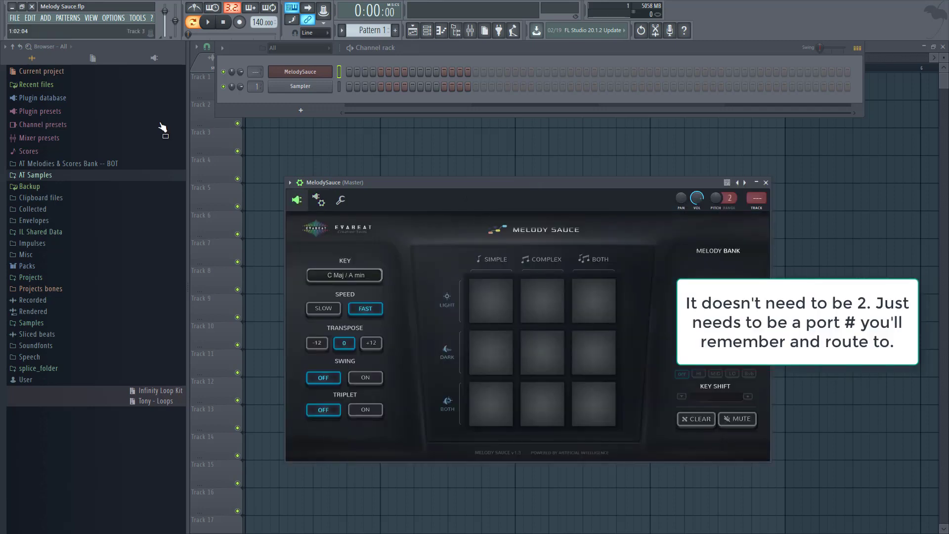
{"action": "left_click", "coordinate": [343, 276]}
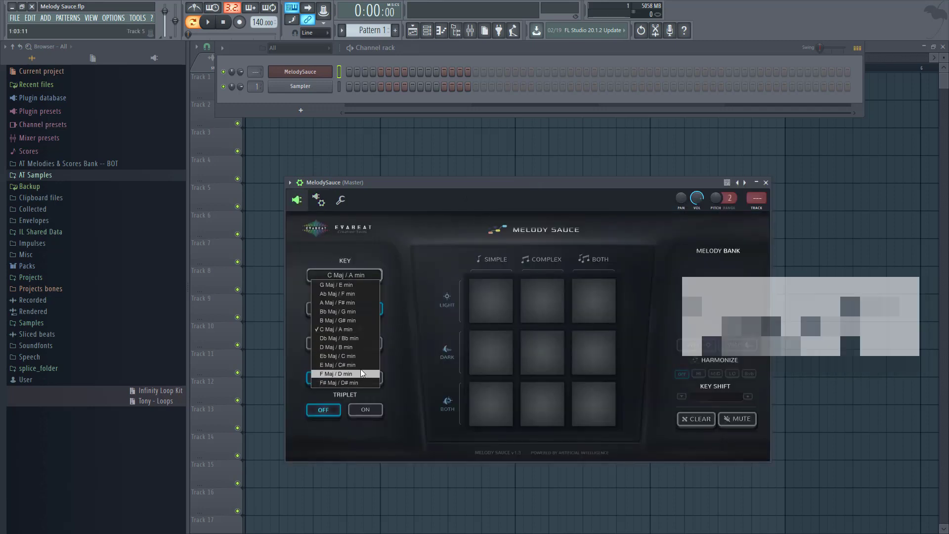
{"action": "left_click", "coordinate": [356, 356]}
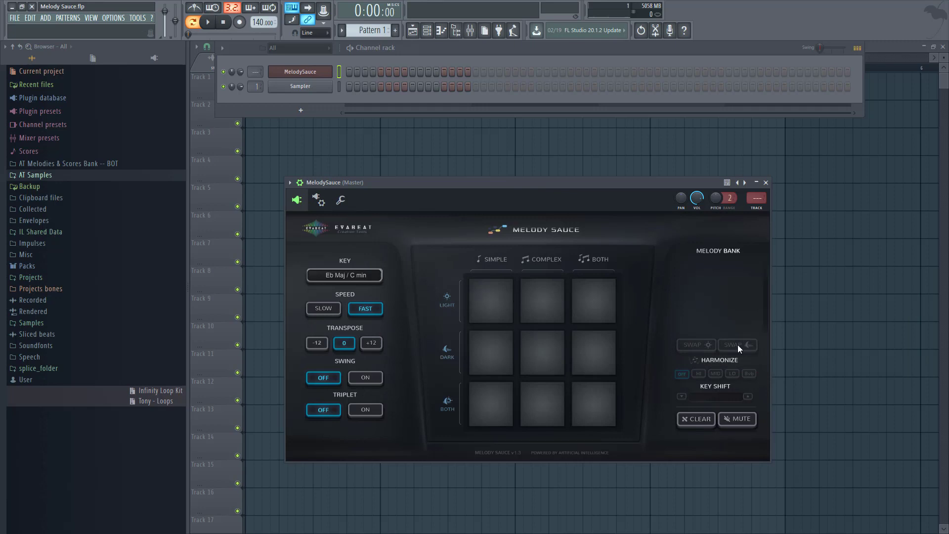
- Insert an Omnisphere channel and filter its patches to Bells and Vibes with directory All
{"action": "right_click", "coordinate": [306, 70]}
{"action": "mouse_move", "coordinate": [375, 128]}
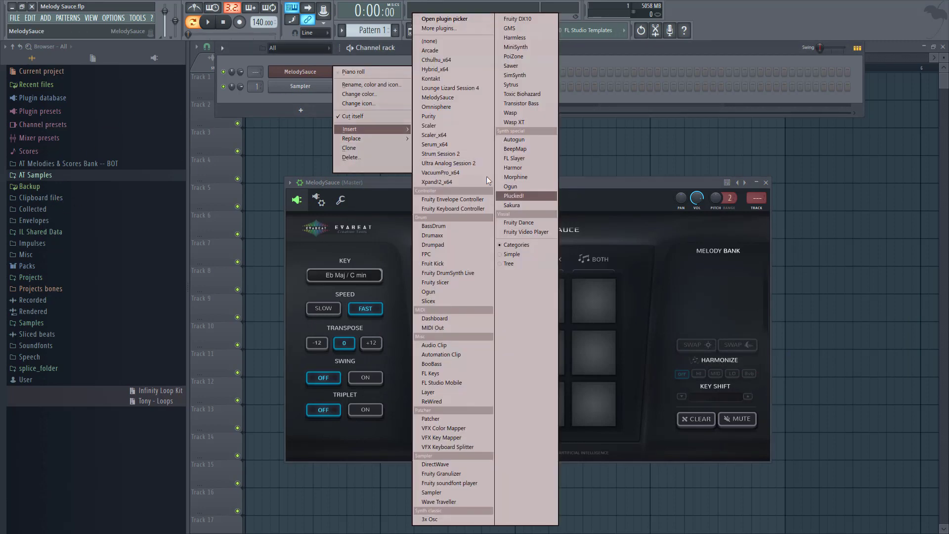
{"action": "left_click", "coordinate": [463, 106]}
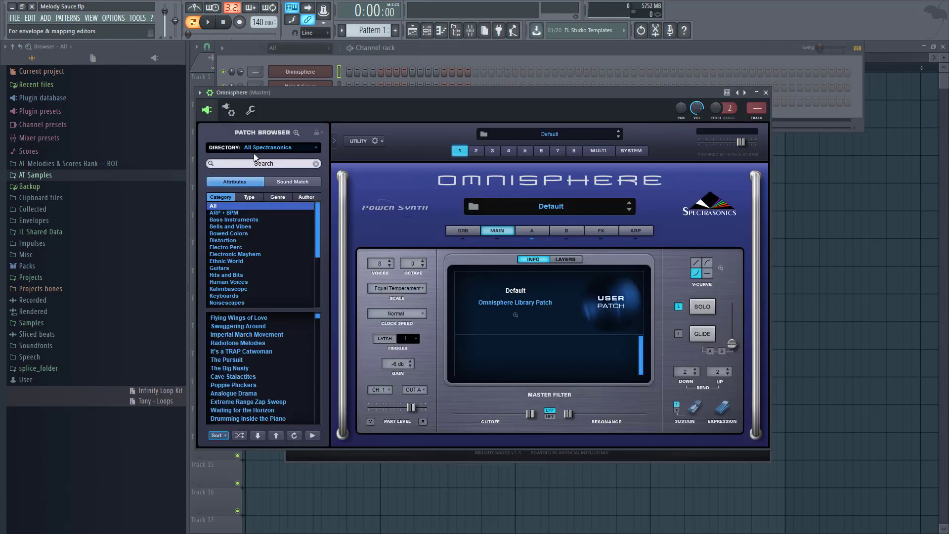
{"action": "left_click", "coordinate": [258, 148]}
{"action": "left_click", "coordinate": [336, 367]}
{"action": "left_click", "coordinate": [255, 227]}
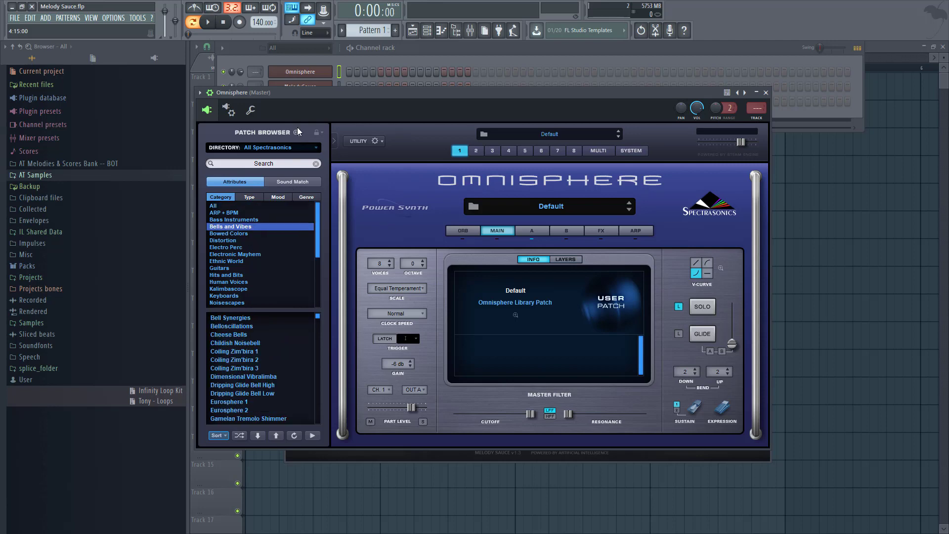
{"action": "left_click", "coordinate": [277, 148]}
{"action": "left_click", "coordinate": [257, 148]}
- Shuffle and audition bell patches, load Christmas Breeze Bells, then reopen the MelodySauce window
{"action": "left_click", "coordinate": [239, 435]}
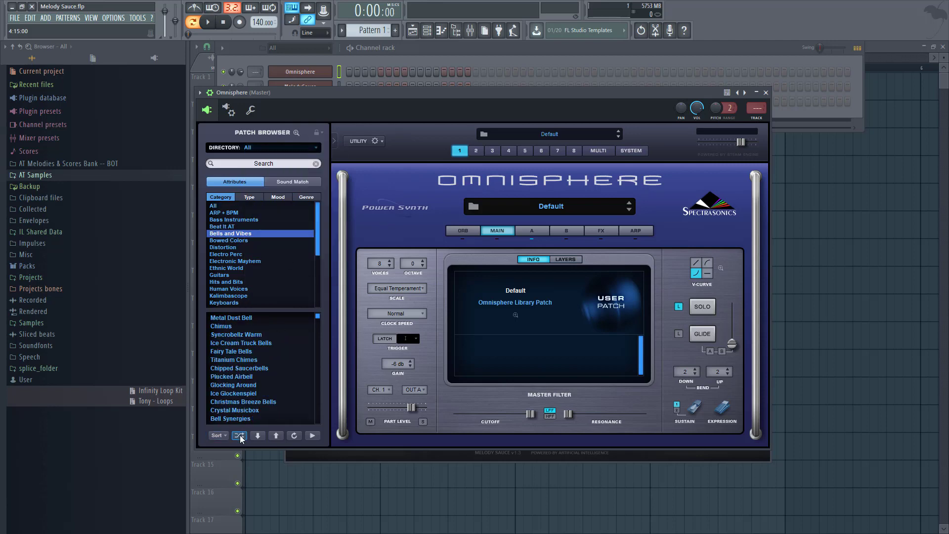
{"action": "left_click", "coordinate": [239, 436]}
{"action": "left_click", "coordinate": [239, 436]}
{"action": "left_click", "coordinate": [244, 410]}
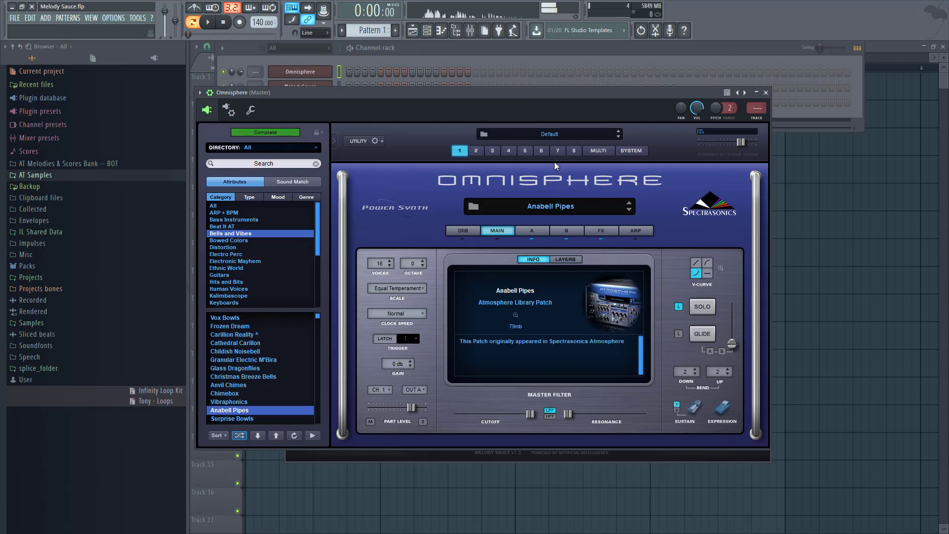
{"action": "left_click", "coordinate": [230, 401]}
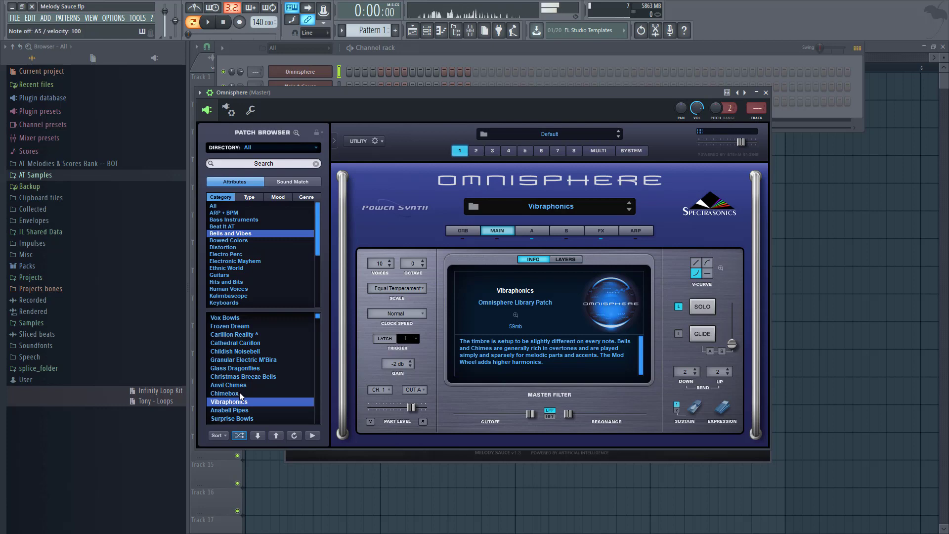
{"action": "left_click", "coordinate": [239, 392]}
{"action": "left_click", "coordinate": [245, 384]}
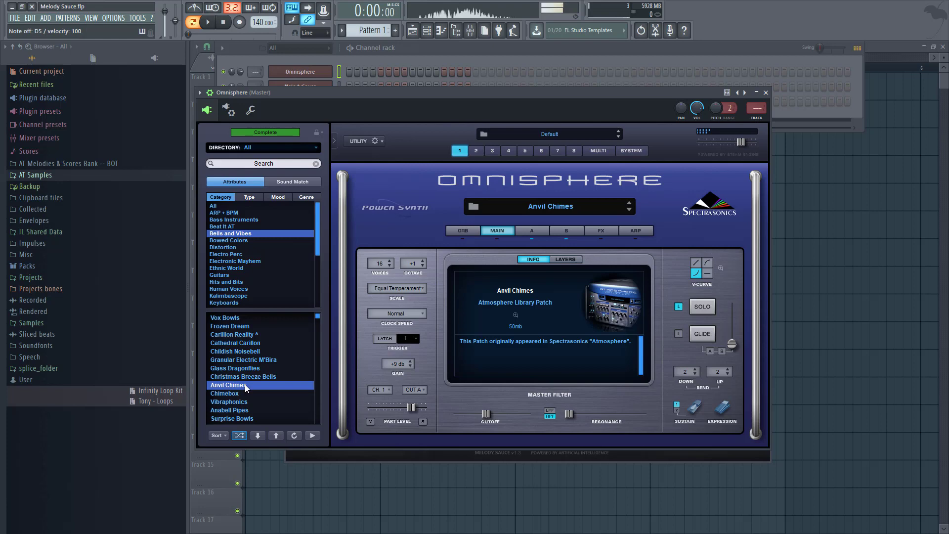
{"action": "left_click", "coordinate": [248, 378]}
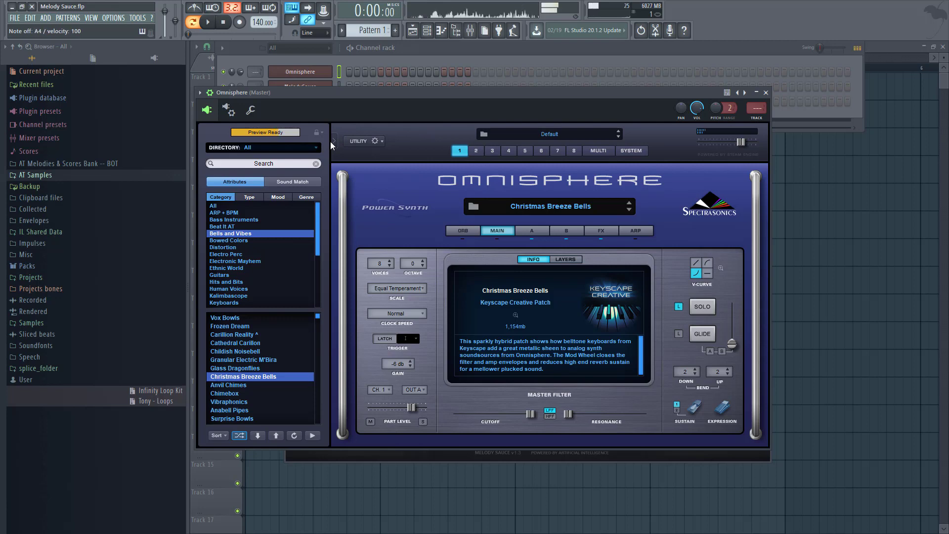
{"action": "left_click", "coordinate": [419, 49]}
{"action": "left_click", "coordinate": [300, 87]}
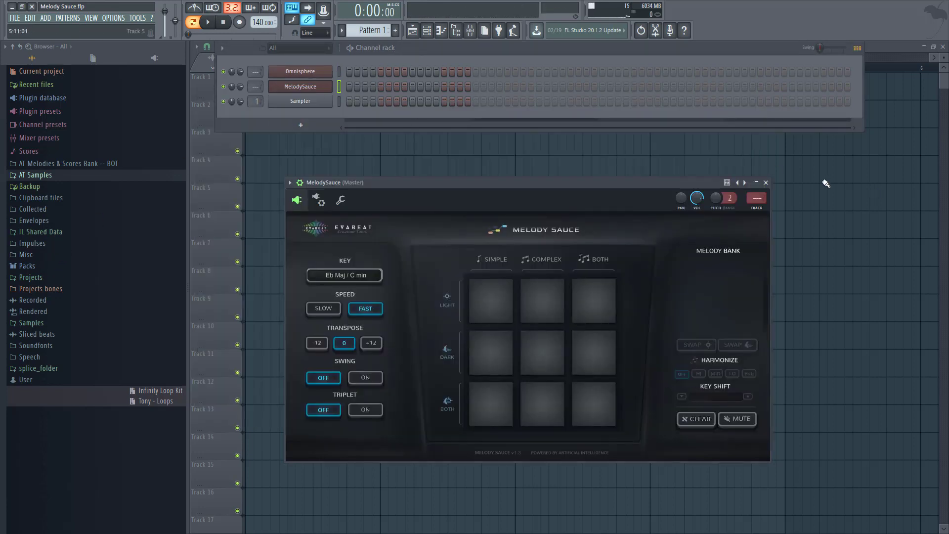
- Link the Omnisphere channel to its own mixer insert with Ctrl+L
{"action": "left_click", "coordinate": [300, 72]}
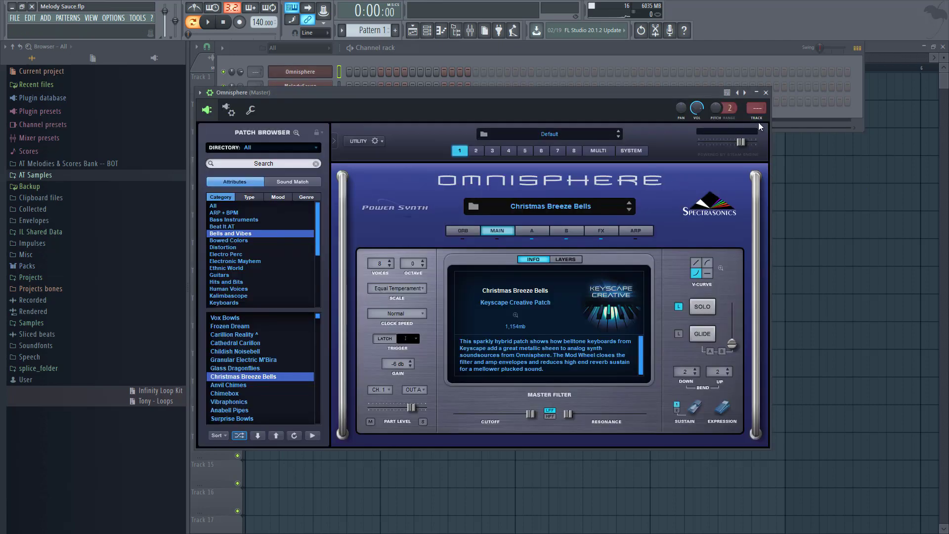
{"action": "key", "text": "ctrl+l"}
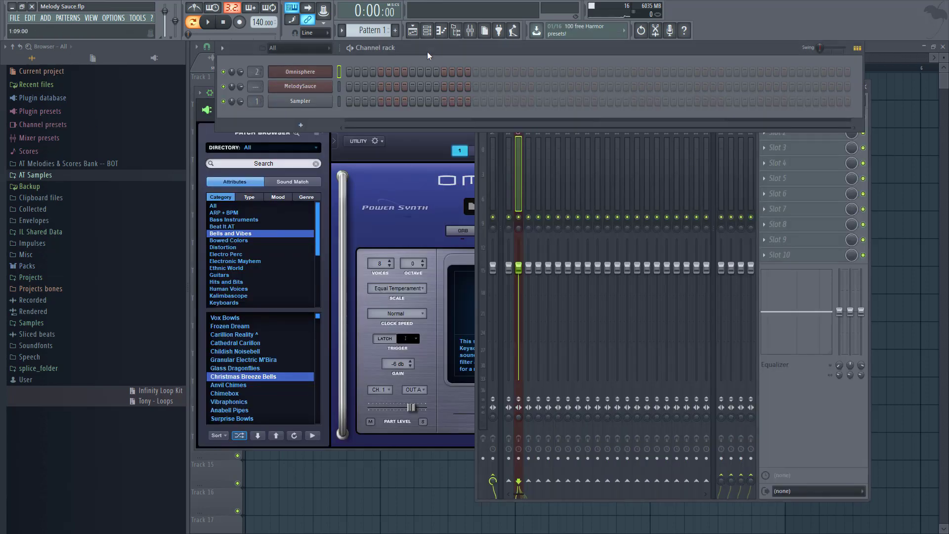
{"action": "left_click", "coordinate": [427, 51]}
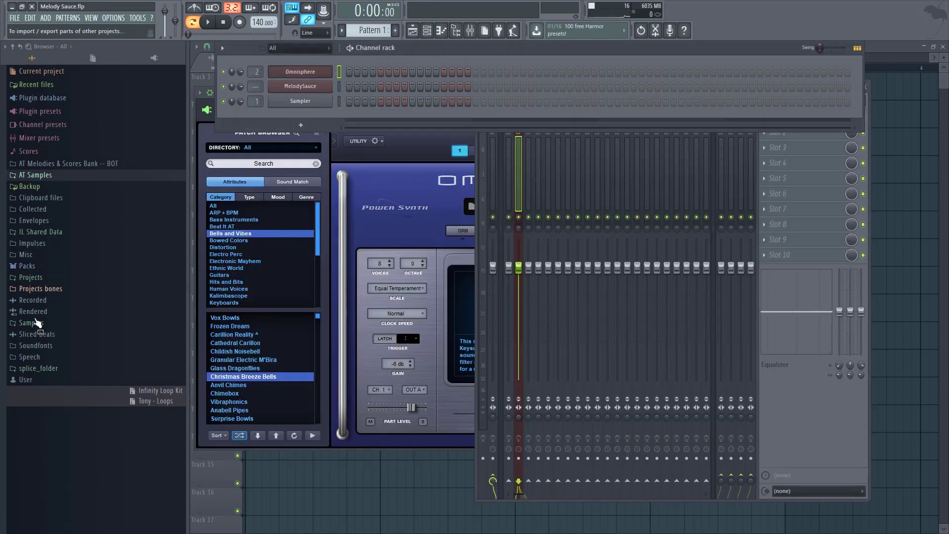
- Expand Samples > HITPLAY > Skyline Drum Kit in the browser to show its drum folders
{"action": "left_click", "coordinate": [42, 266]}
{"action": "left_click", "coordinate": [42, 269]}
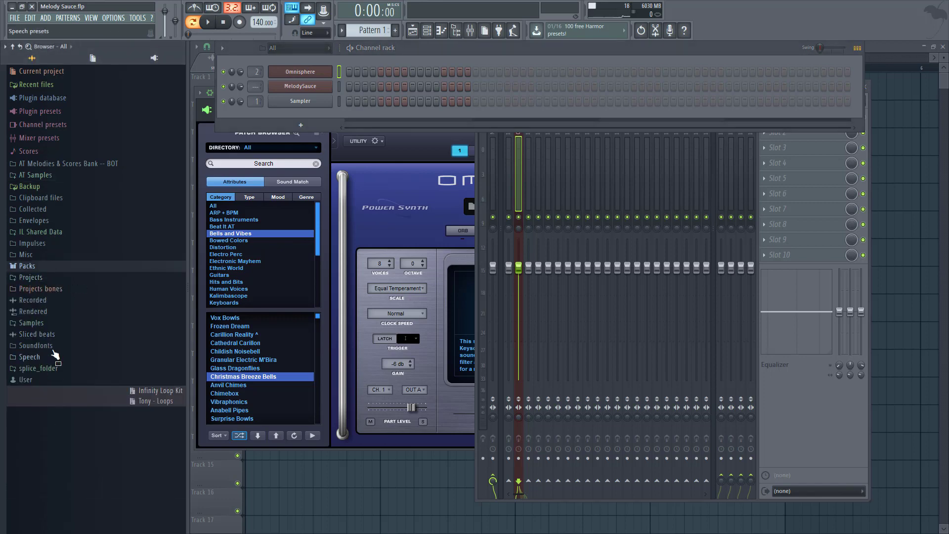
{"action": "left_click", "coordinate": [40, 322]}
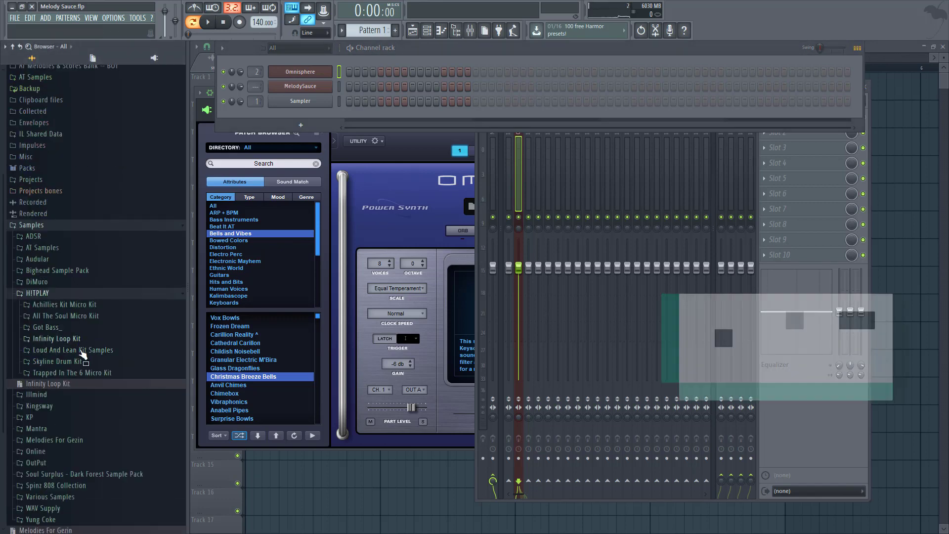
{"action": "left_click", "coordinate": [74, 362]}
{"action": "left_click", "coordinate": [82, 377]}
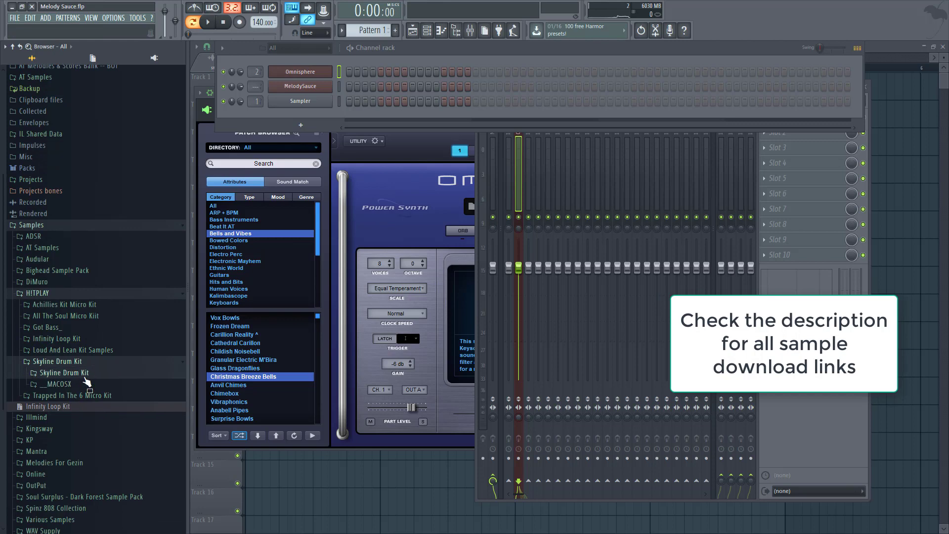
{"action": "scroll", "coordinate": [19, 340], "scroll_direction": "down", "scroll_amount": 4}
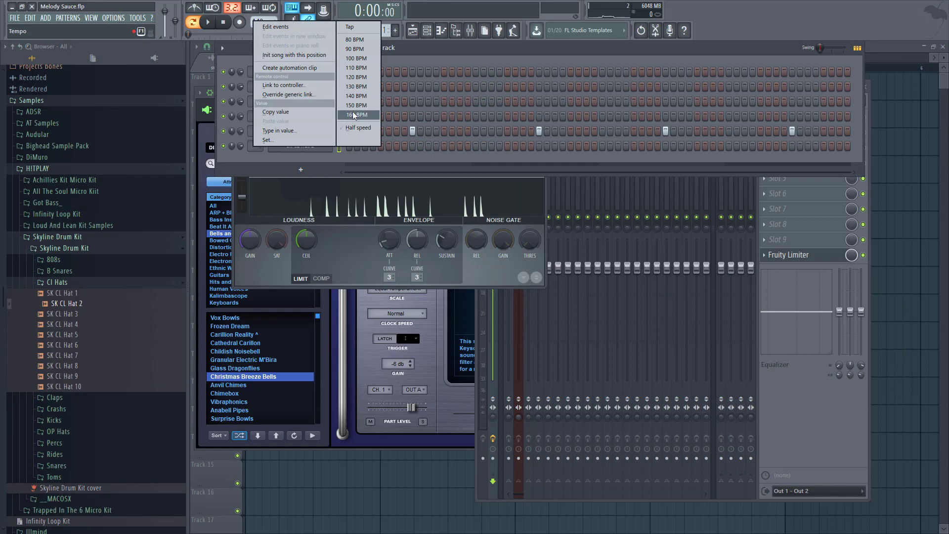
- Set the tempo to 160 BPM and generate several simple and complex dark melodies in MelodySauce
{"action": "left_click", "coordinate": [353, 115]}
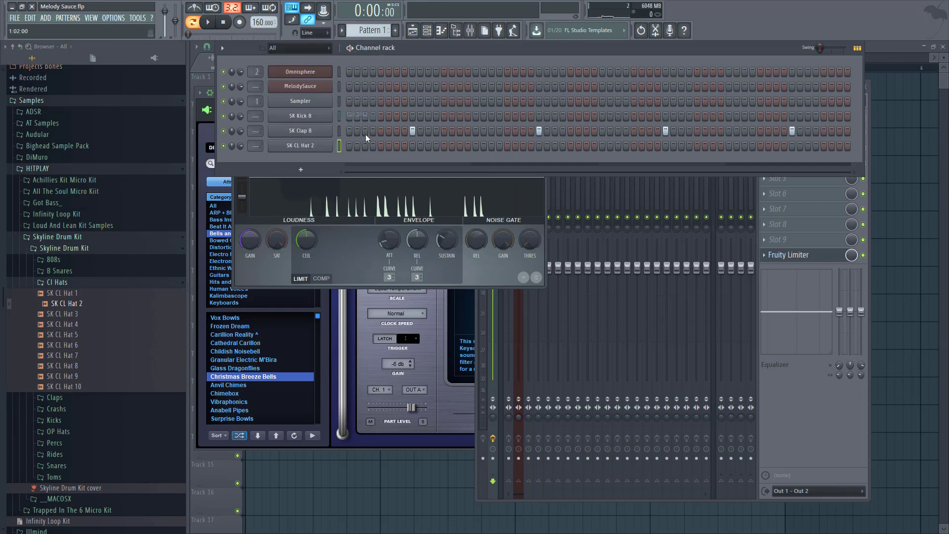
{"action": "left_click", "coordinate": [330, 86]}
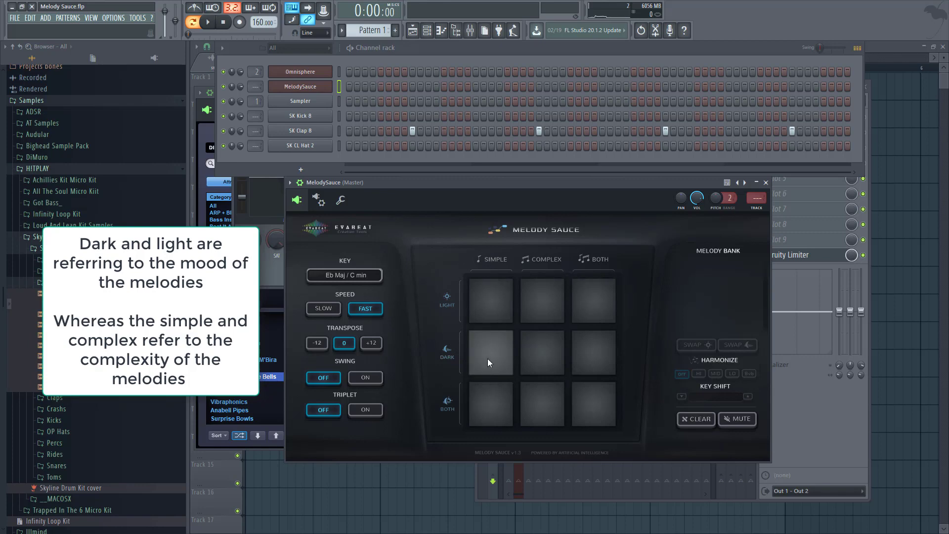
{"action": "left_click", "coordinate": [543, 354]}
{"action": "left_click", "coordinate": [545, 348]}
{"action": "left_click", "coordinate": [539, 343]}
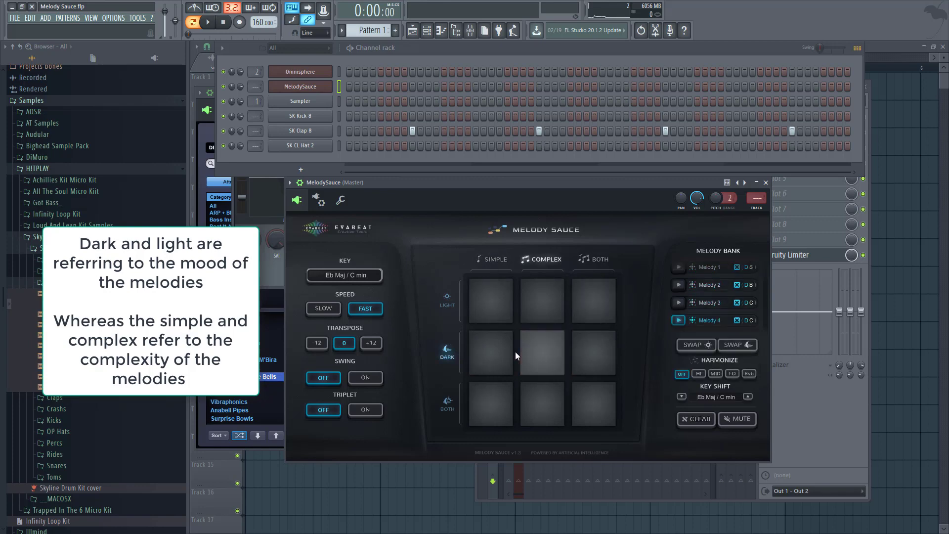
{"action": "left_click", "coordinate": [492, 352]}
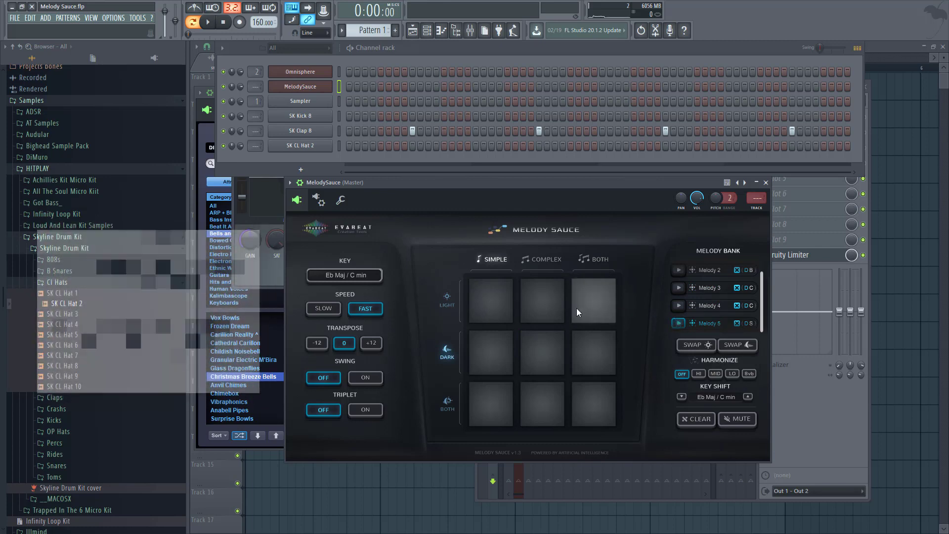
{"action": "left_click", "coordinate": [321, 202]}
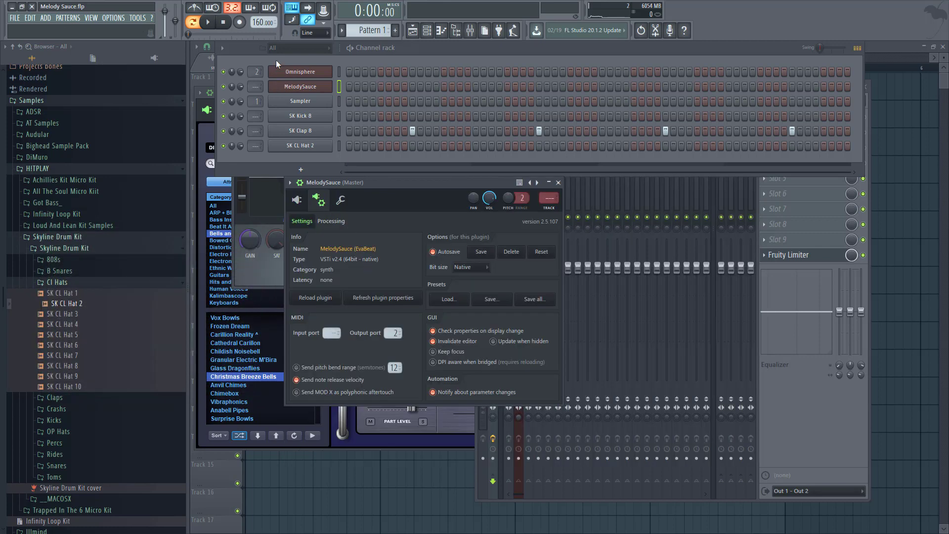
- Check Omnisphere's wrapper settings, then return to its editor and the channel rack
{"action": "left_click", "coordinate": [300, 71]}
{"action": "left_click", "coordinate": [231, 112]}
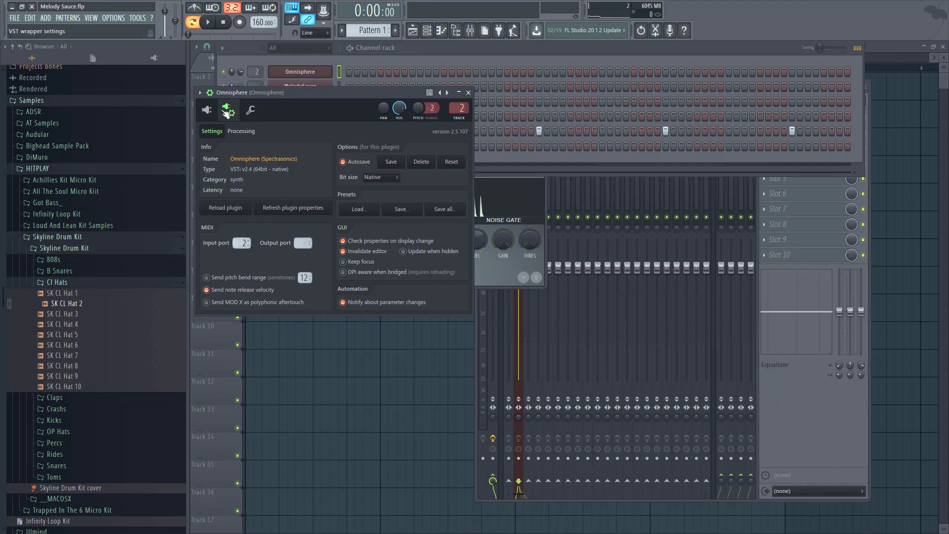
{"action": "left_click", "coordinate": [206, 110]}
{"action": "left_click", "coordinate": [421, 52]}
- Generate Melody 6 from MelodySauce's Complex/Dark pad and briefly play it
{"action": "left_click", "coordinate": [299, 87]}
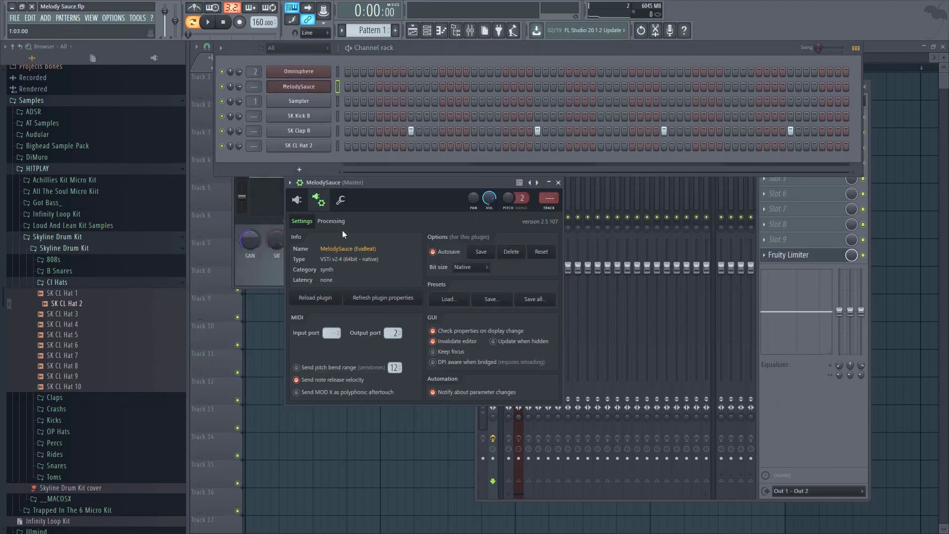
{"action": "left_click", "coordinate": [296, 200]}
{"action": "left_click", "coordinate": [559, 352]}
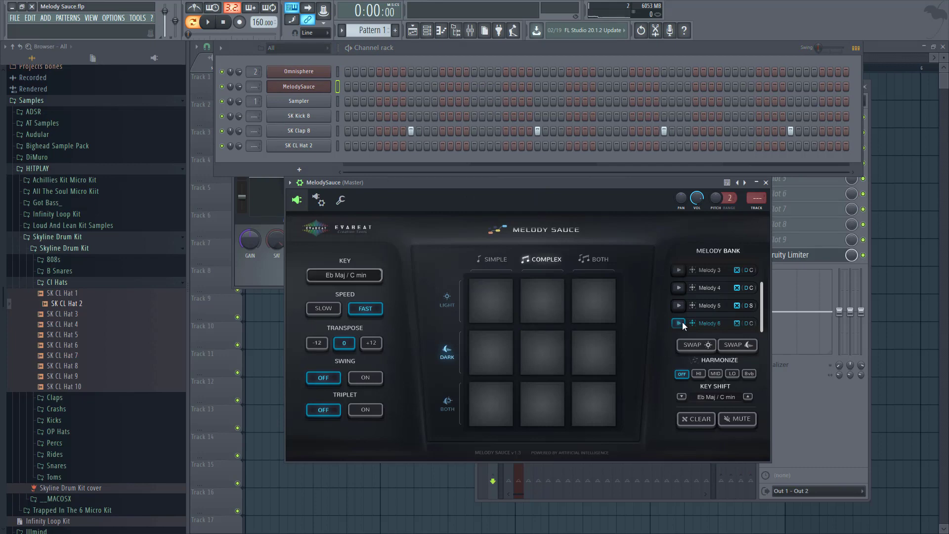
{"action": "left_click", "coordinate": [319, 200]}
{"action": "key", "text": "space"}
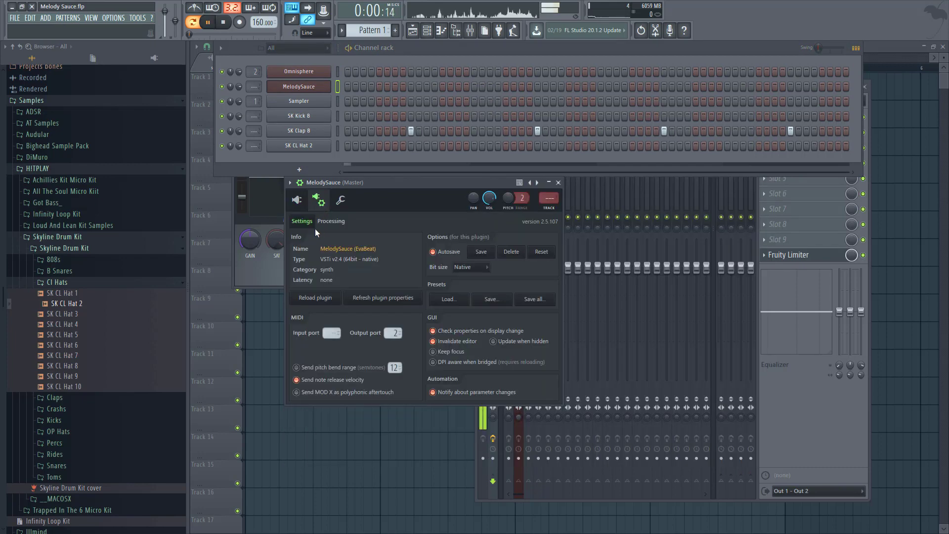
{"action": "key", "text": "space"}
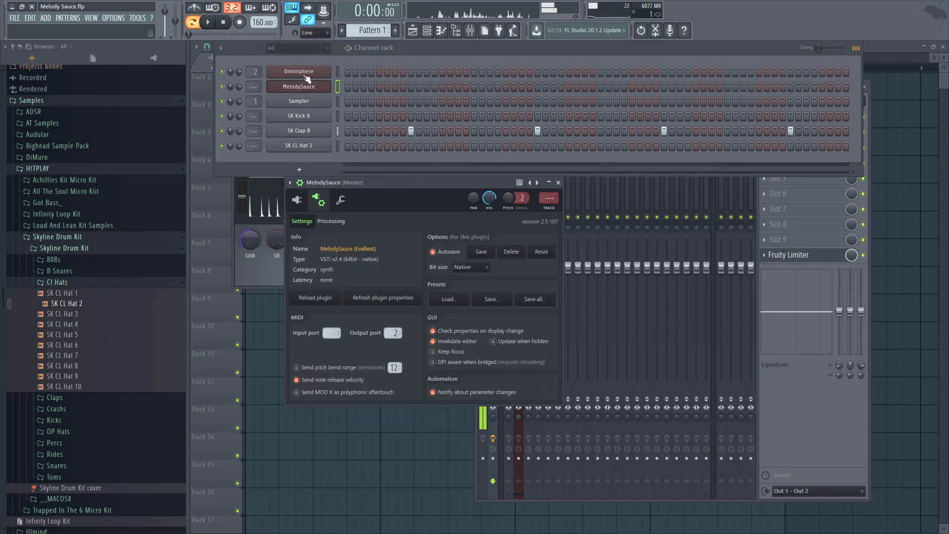
- Return to MelodySauce's melody interface and play the melody through Omnisphere
{"action": "left_click", "coordinate": [299, 72]}
{"action": "left_click", "coordinate": [306, 75]}
{"action": "left_click", "coordinate": [307, 83]}
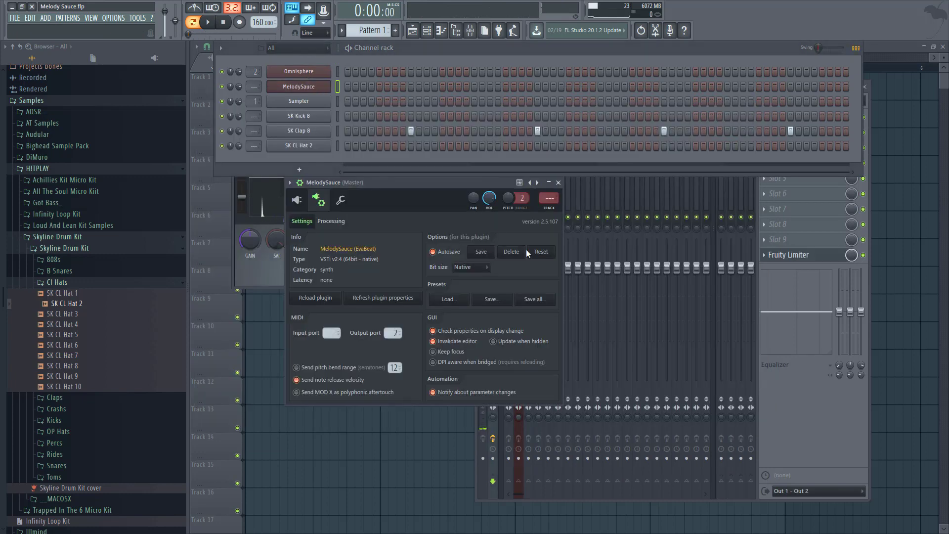
{"action": "left_click", "coordinate": [296, 200]}
{"action": "key", "text": "space"}
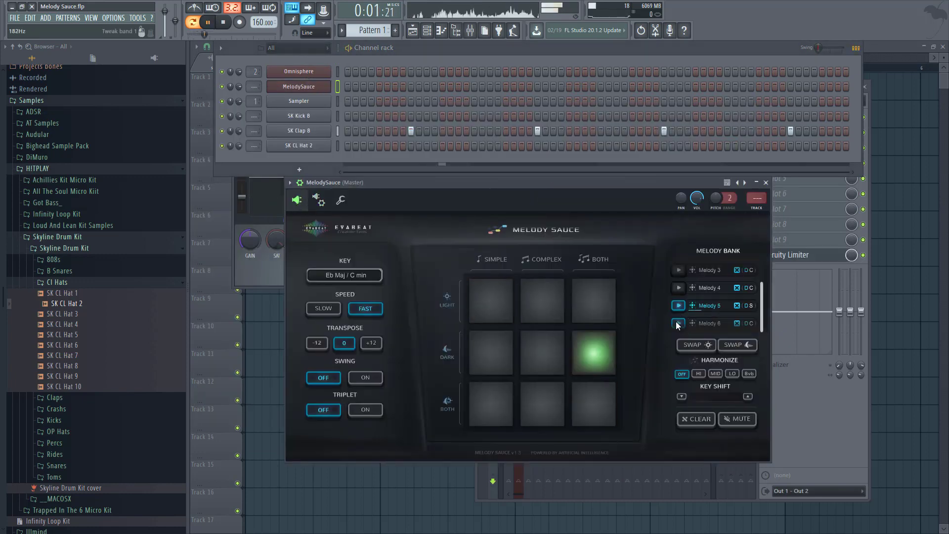
- Audition the slow melodies in MelodySauce and settle on Melody 1
{"action": "scroll", "coordinate": [677, 286], "scroll_direction": "up", "scroll_amount": 2}
{"action": "left_click", "coordinate": [678, 285]}
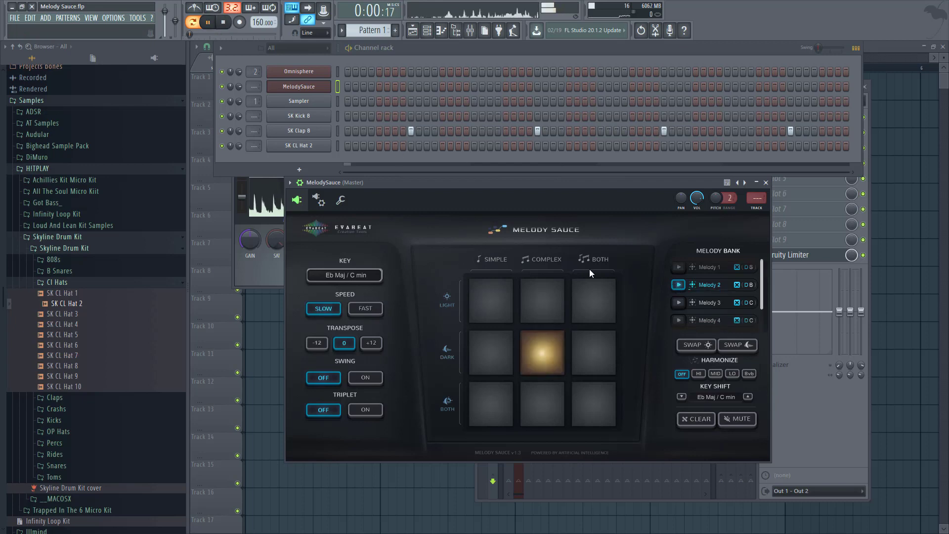
{"action": "left_click", "coordinate": [678, 267]}
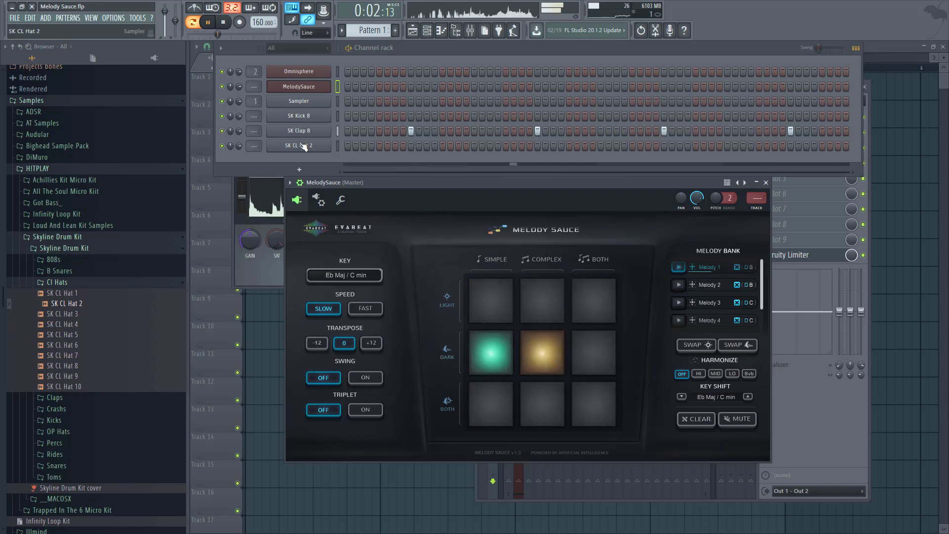
- Fill SK CL Hat 2 on every second step and show the mixer
{"action": "right_click", "coordinate": [330, 144]}
{"action": "left_click", "coordinate": [475, 177]}
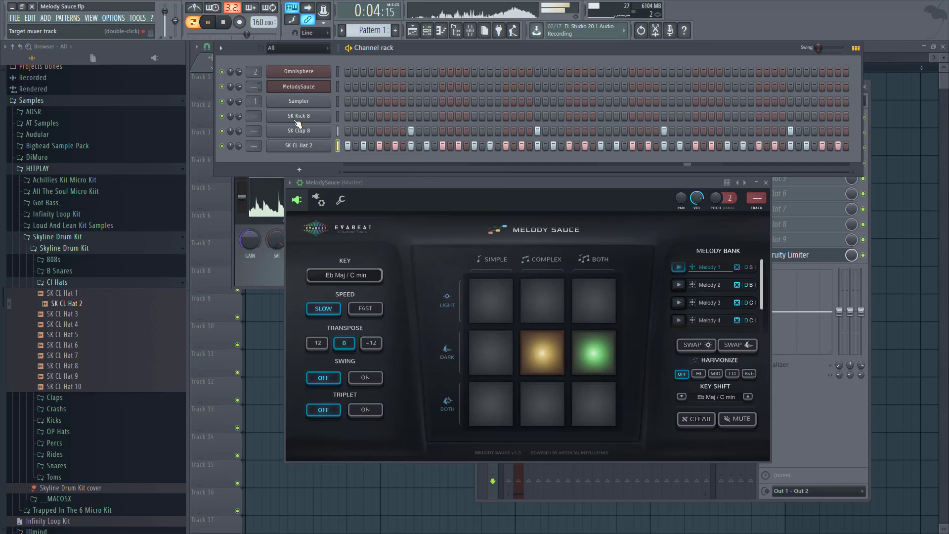
{"action": "key", "text": "F9"}
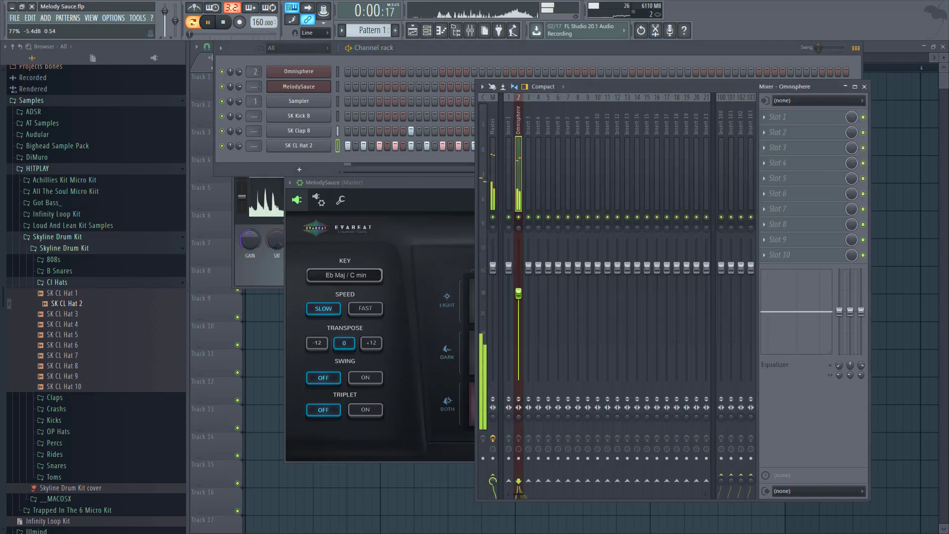
- Slightly lower the Omnisphere track volume and add SK B Snare 10 as a new channel
{"action": "left_click_drag", "start_coordinate": [517, 293], "coordinate": [518, 297]}
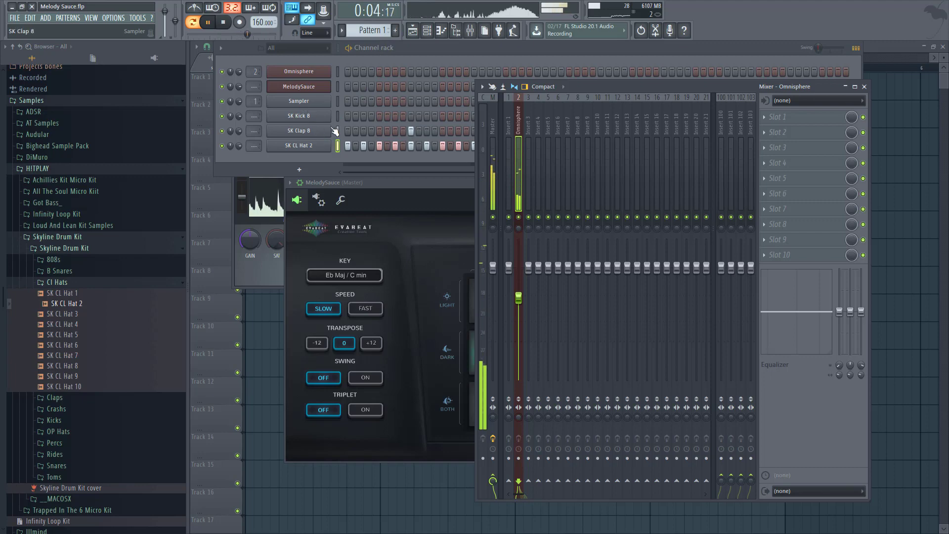
{"action": "left_click", "coordinate": [96, 282]}
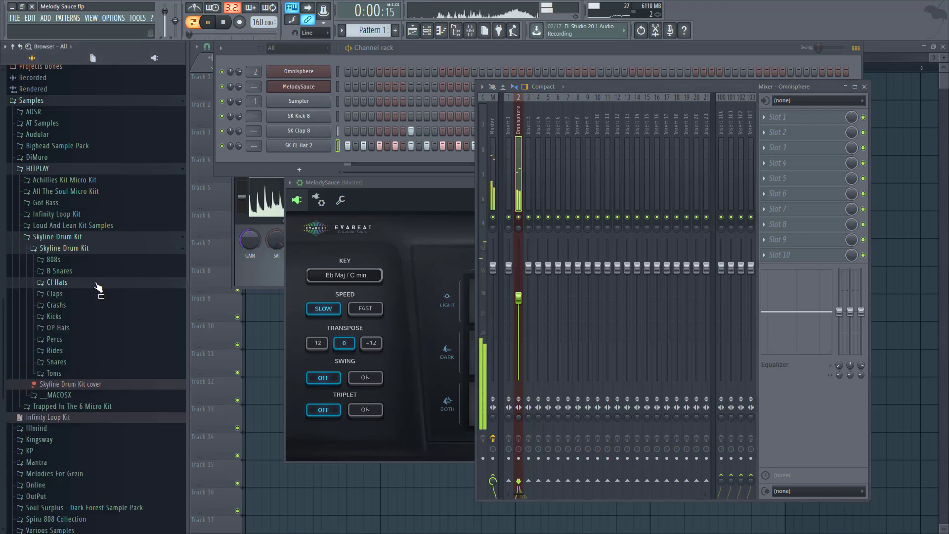
{"action": "left_click", "coordinate": [95, 271]}
{"action": "left_click", "coordinate": [106, 361]}
{"action": "left_click", "coordinate": [112, 376]}
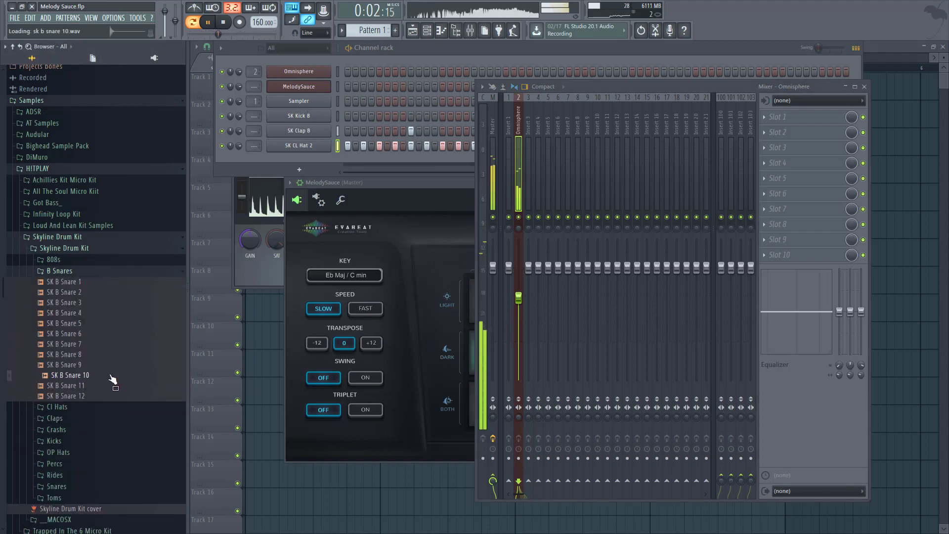
{"action": "left_click_drag", "start_coordinate": [114, 384], "coordinate": [346, 159]}
{"action": "left_click", "coordinate": [410, 160]}
- Program five snare steps, mostly late in the pattern, and open Omnisphere's third FX slot menu
{"action": "left_click", "coordinate": [458, 160]}
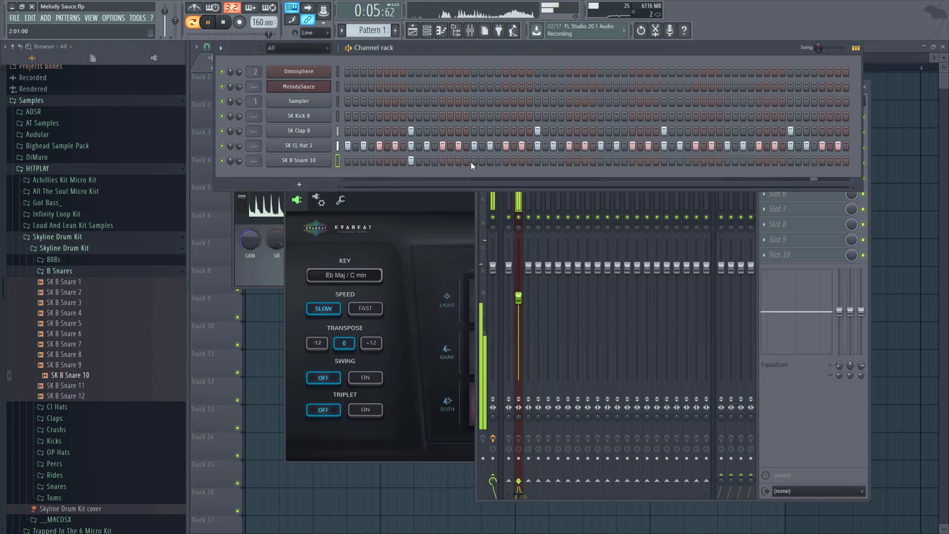
{"action": "left_click", "coordinate": [537, 160]}
{"action": "left_click", "coordinate": [665, 161]}
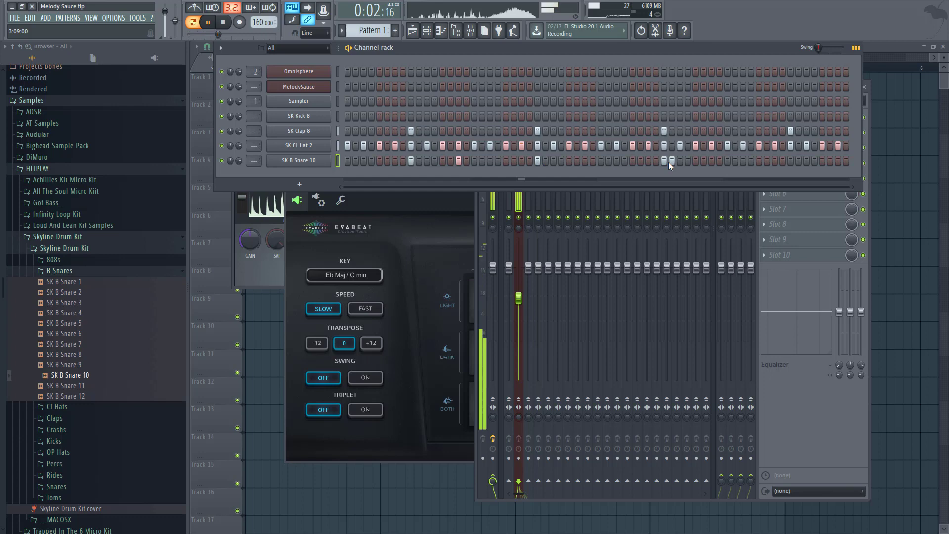
{"action": "left_click", "coordinate": [712, 161]}
{"action": "left_click", "coordinate": [789, 161]}
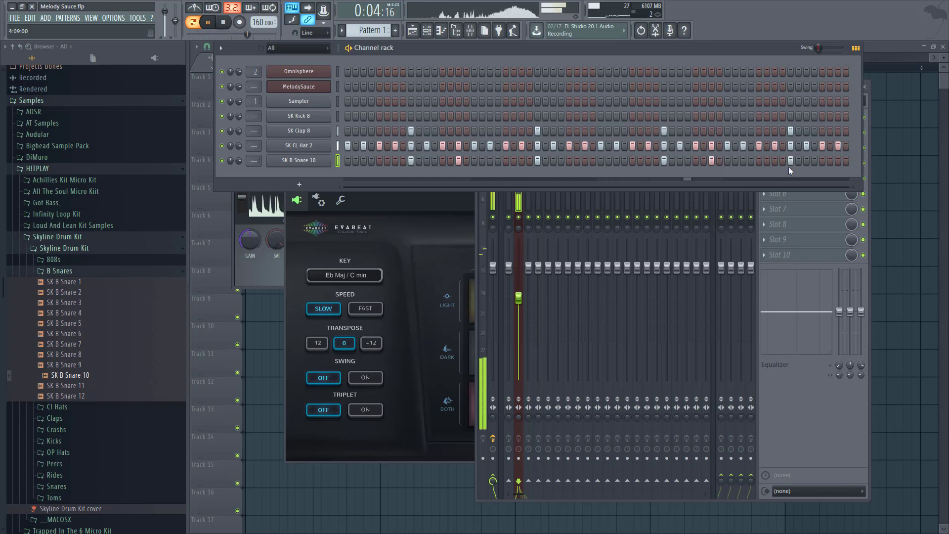
{"action": "left_click", "coordinate": [298, 71]}
{"action": "left_click", "coordinate": [779, 147]}
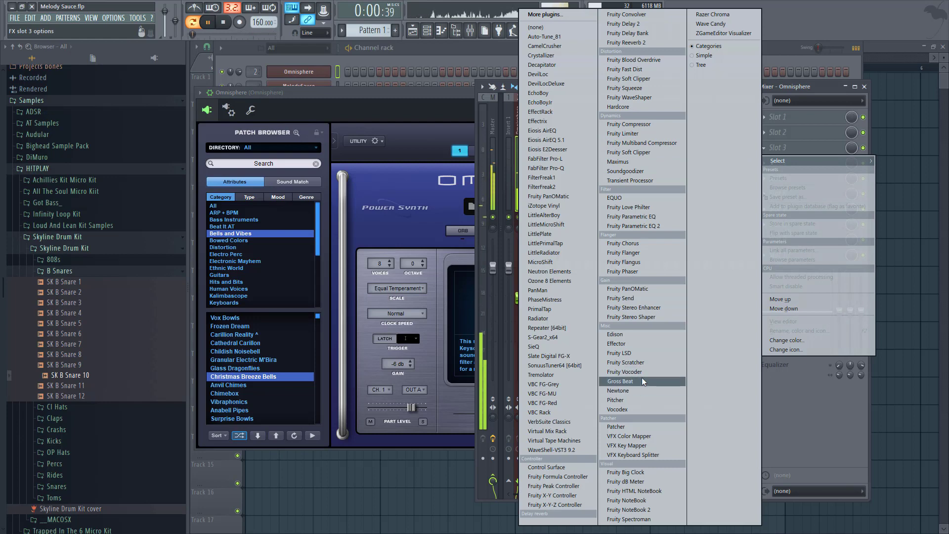
- Load Gross Beat into slot 3 of the Omnisphere track with the 1/2 Speed preset
{"action": "left_click", "coordinate": [620, 381]}
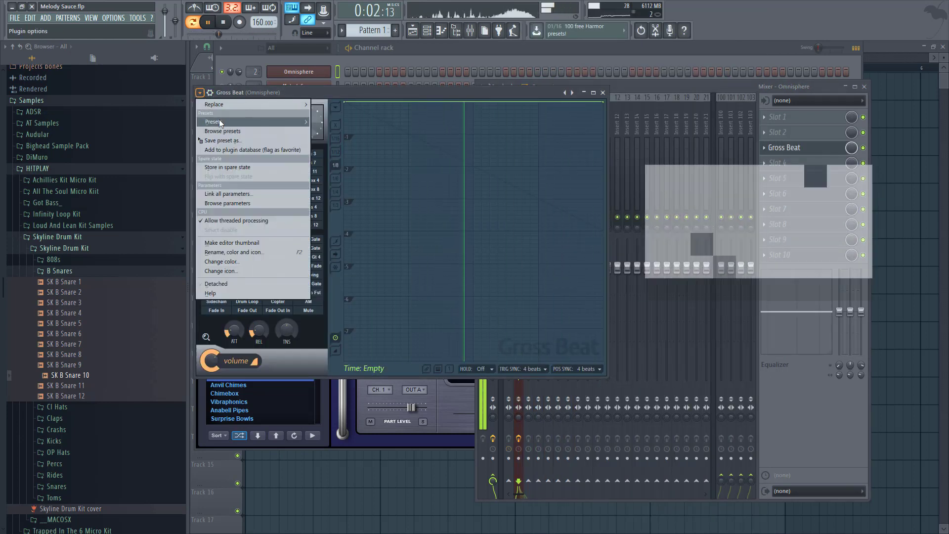
{"action": "left_click", "coordinate": [317, 224]}
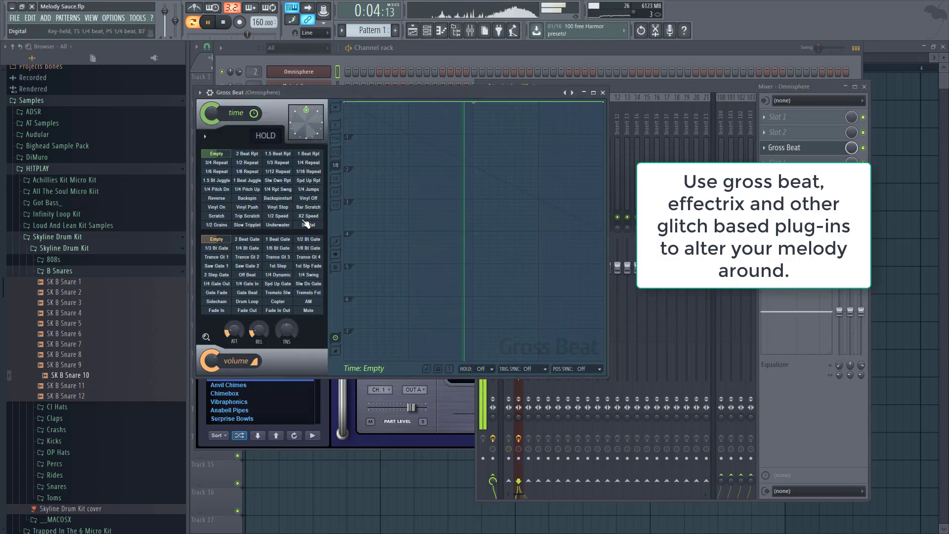
{"action": "left_click", "coordinate": [278, 216]}
{"action": "key", "text": "space"}
{"action": "key", "text": "space"}
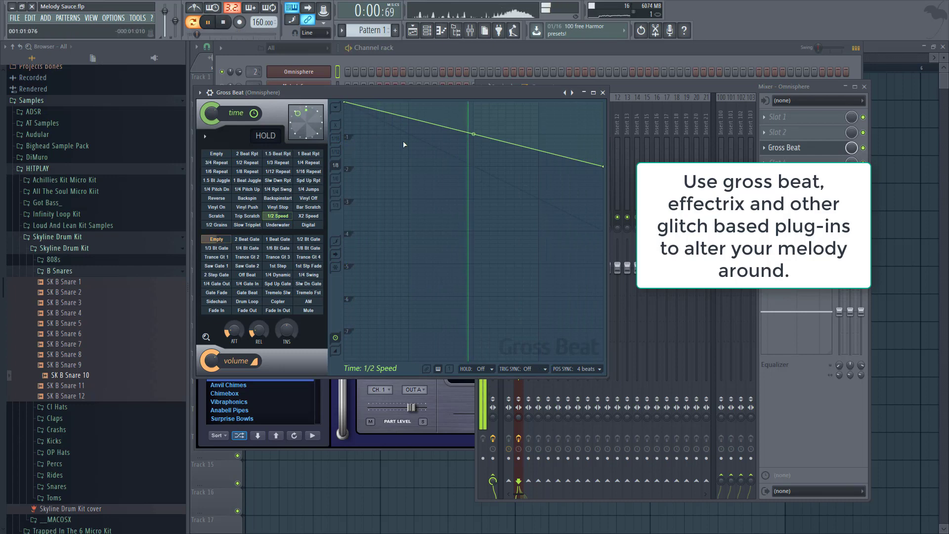
{"action": "left_click", "coordinate": [603, 92]}
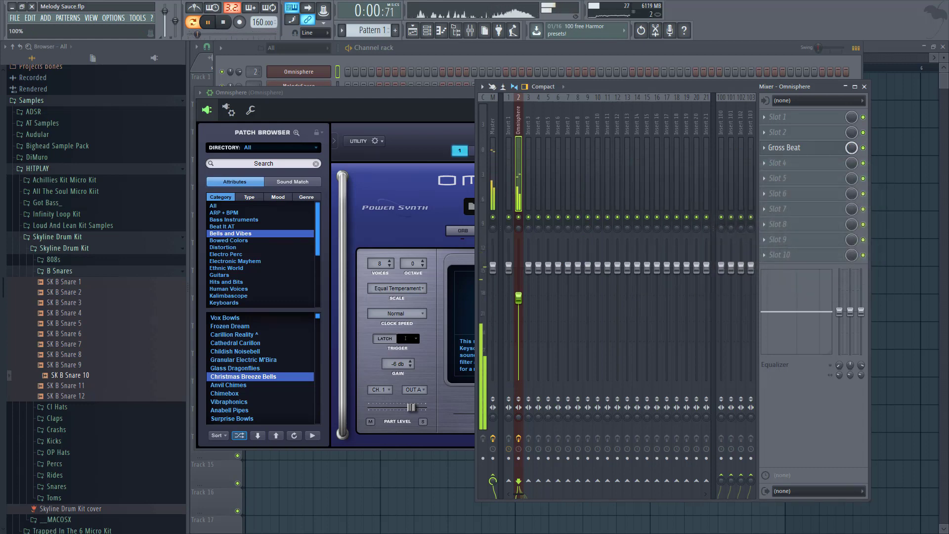
- Dismiss slot 6's plugin list unchanged and bring the channel rack back with F6
{"action": "left_click", "coordinate": [791, 194]}
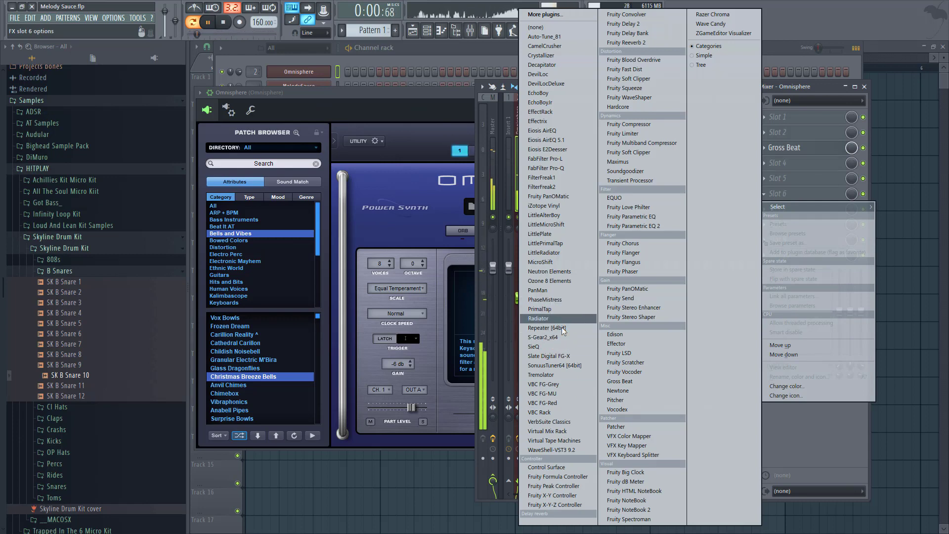
{"action": "left_click", "coordinate": [306, 174]}
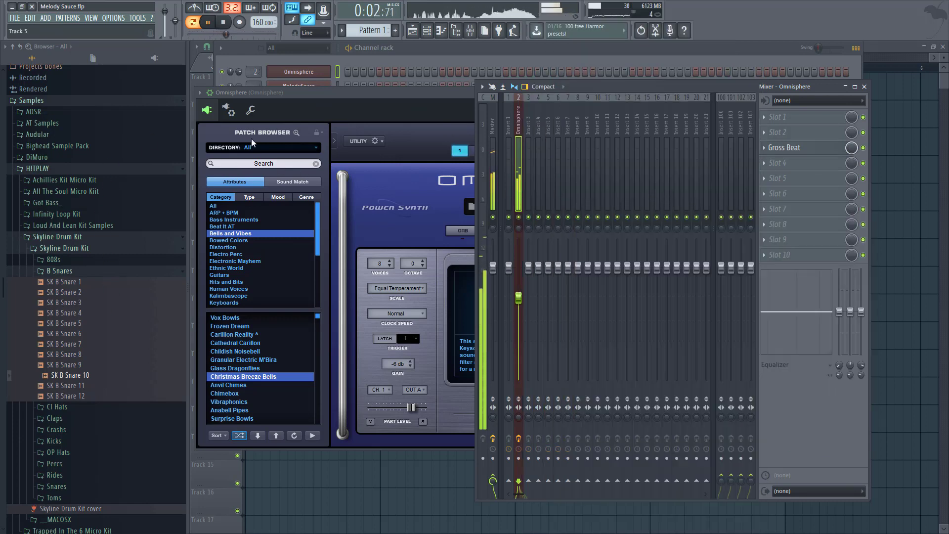
{"action": "key", "text": "F6"}
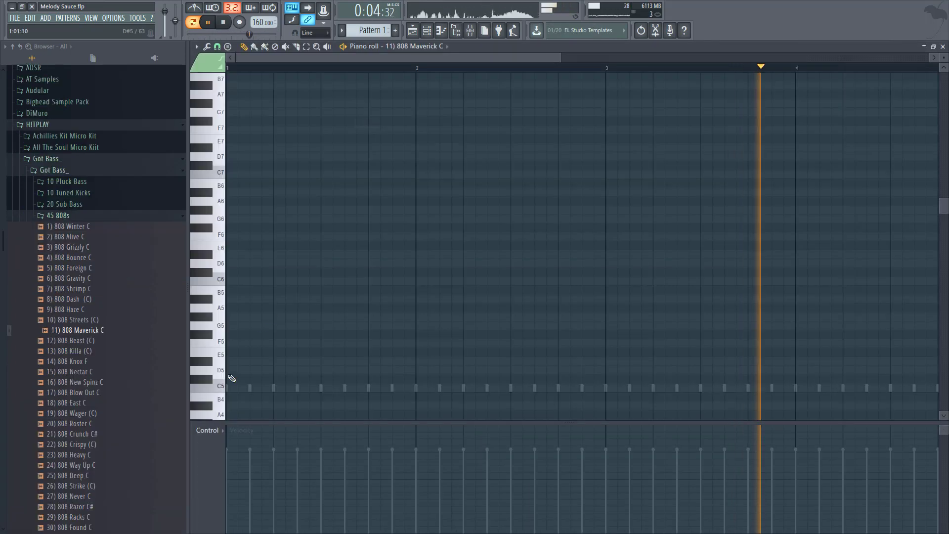
- Draw a long C5 note, a shorter second C5 and a D#5 note in the 808 piano roll
{"action": "left_click", "coordinate": [230, 386]}
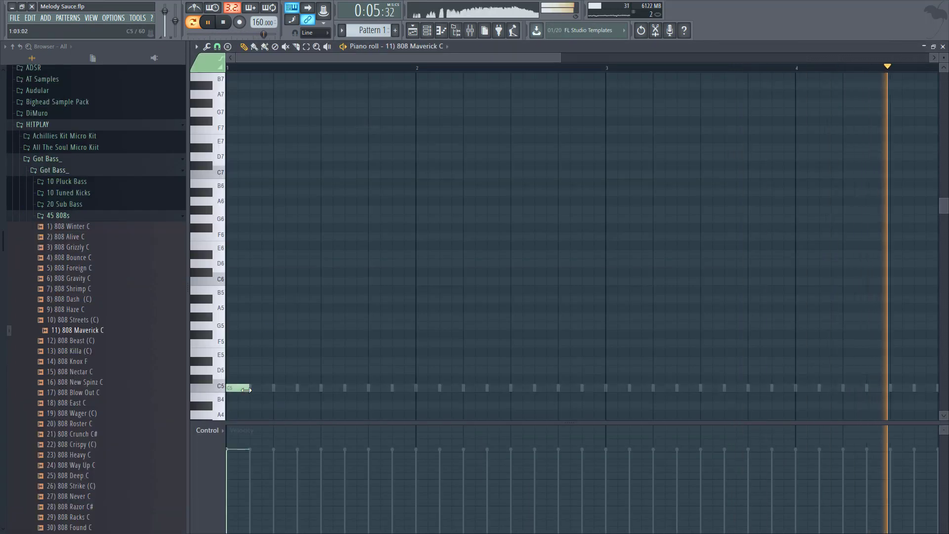
{"action": "mouse_move", "coordinate": [249, 388]}
{"action": "left_mouse_down"}
{"action": "mouse_move", "coordinate": [466, 409]}
{"action": "mouse_move", "coordinate": [360, 417]}
{"action": "mouse_move", "coordinate": [368, 410]}
{"action": "left_mouse_up"}
{"action": "key", "text": "space"}
{"action": "left_click", "coordinate": [370, 372]}
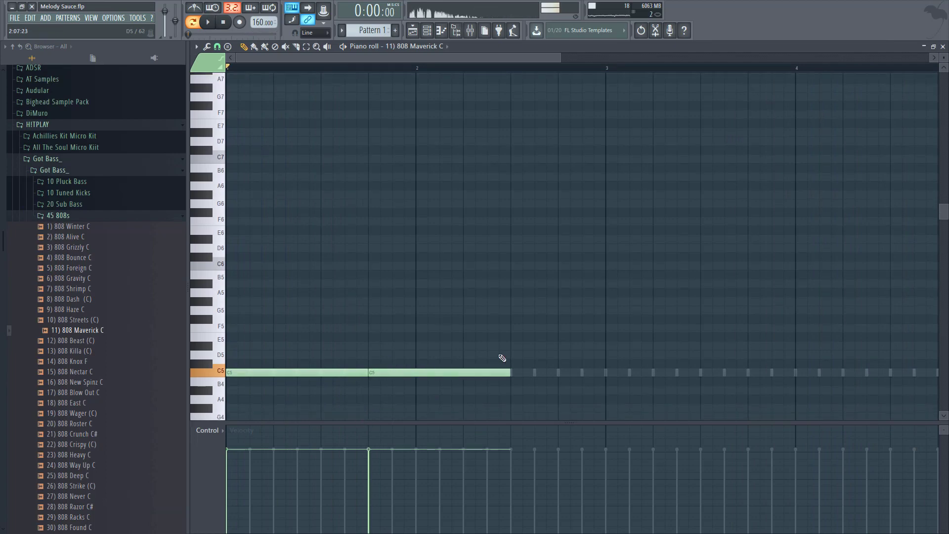
{"action": "left_click_drag", "start_coordinate": [506, 374], "coordinate": [462, 379]}
{"action": "left_click", "coordinate": [462, 347]}
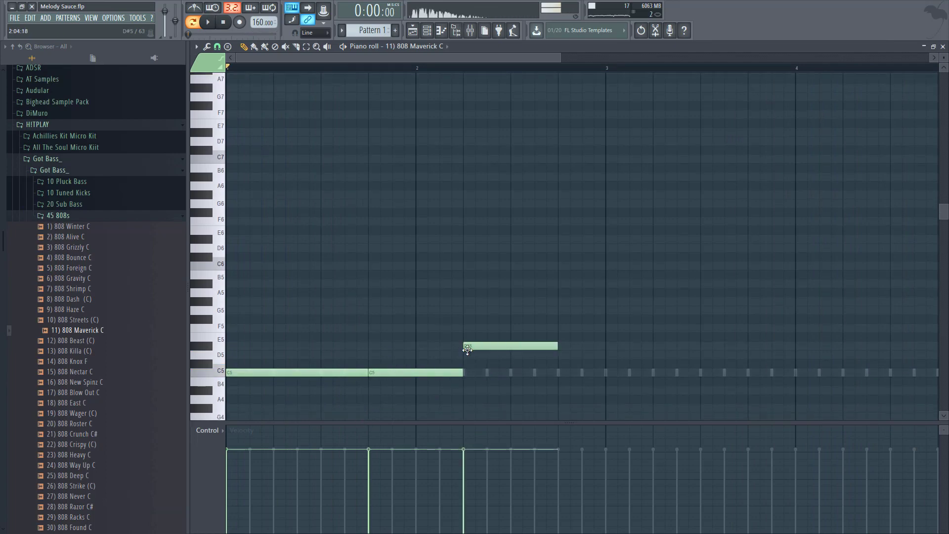
{"action": "key", "text": "F7"}
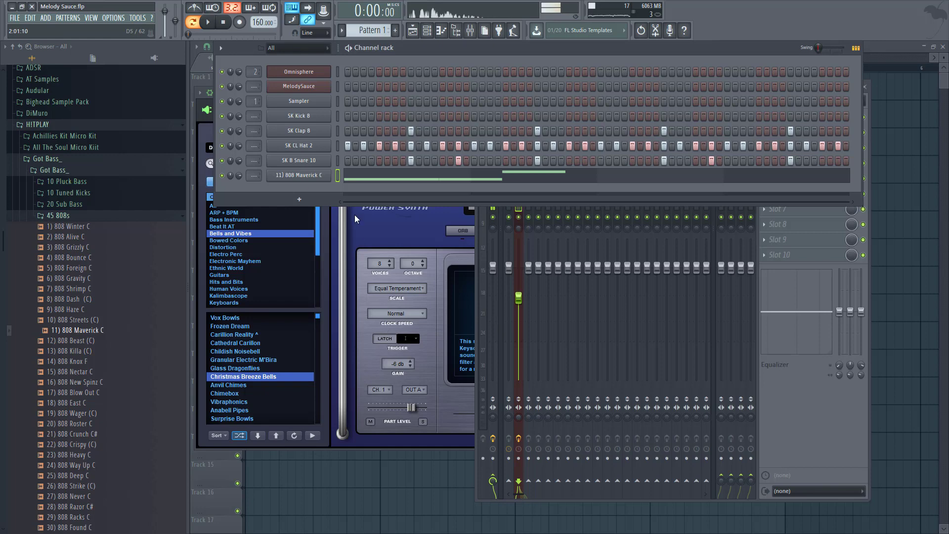
- Inspect the 808 Maverick C channel's volume envelope settings
{"action": "left_click", "coordinate": [316, 179]}
{"action": "left_click", "coordinate": [292, 176]}
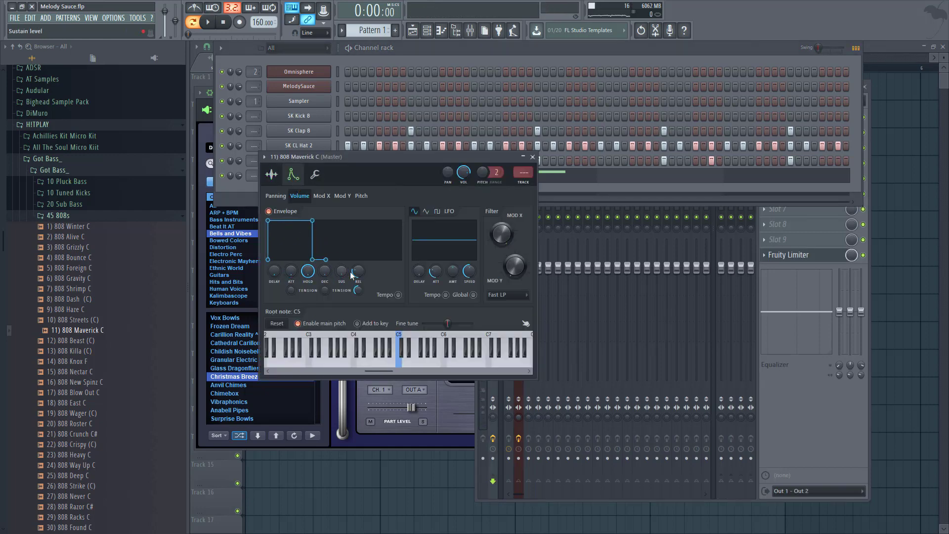
{"action": "key", "text": "F7"}
- Move the D#5 note down to A#4 and add a shorter second A#4 note
{"action": "scroll", "coordinate": [518, 214], "scroll_direction": "down", "scroll_amount": 2}
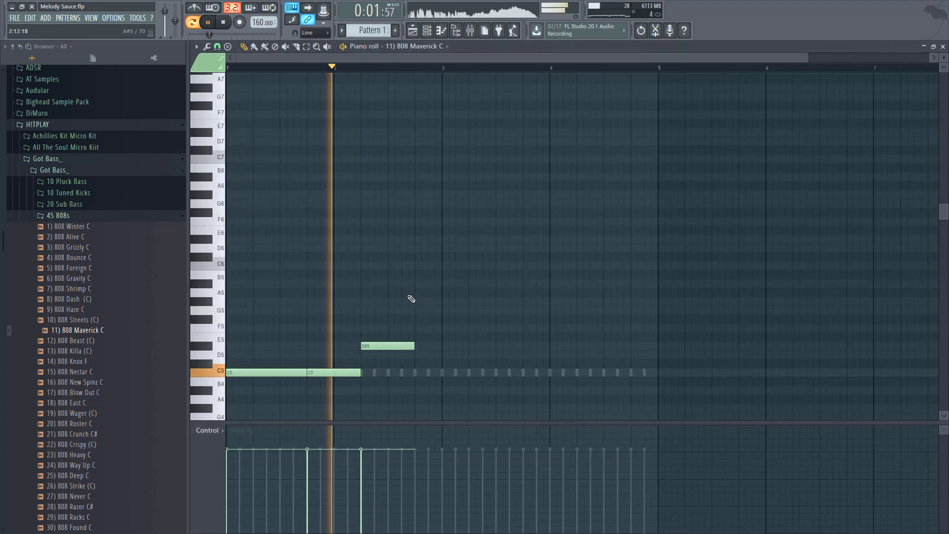
{"action": "key", "text": "space"}
{"action": "left_click_drag", "start_coordinate": [389, 346], "coordinate": [389, 390]}
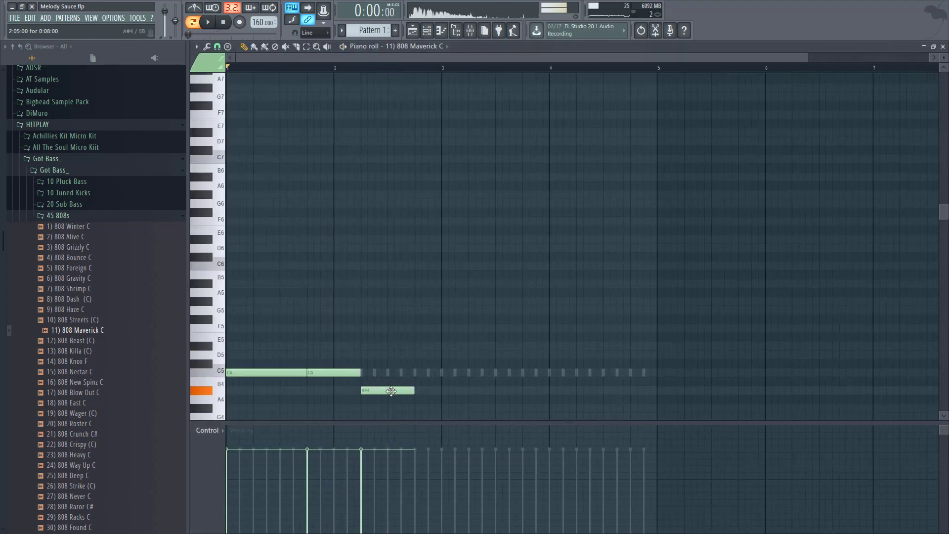
{"action": "key", "text": "space"}
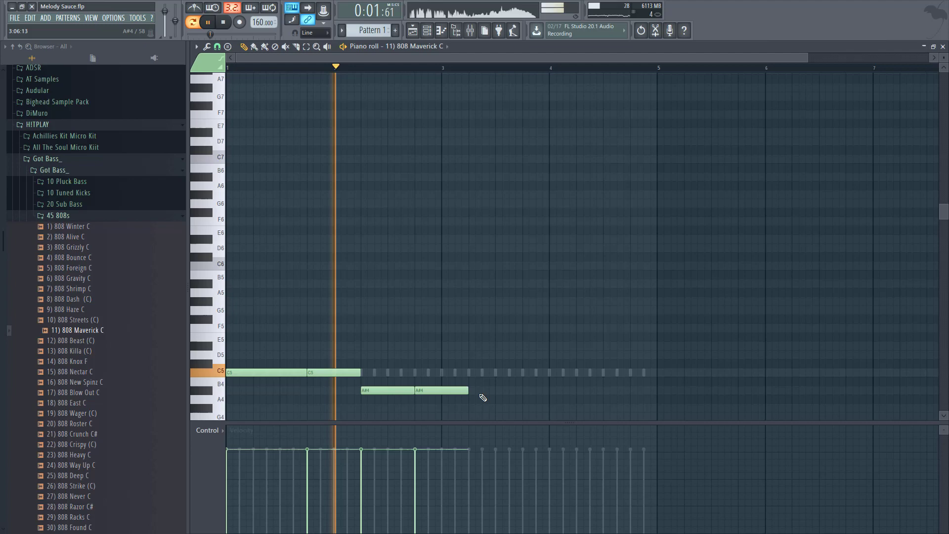
{"action": "left_click", "coordinate": [435, 391]}
{"action": "left_click_drag", "start_coordinate": [468, 391], "coordinate": [441, 399]}
{"action": "key", "text": "space"}
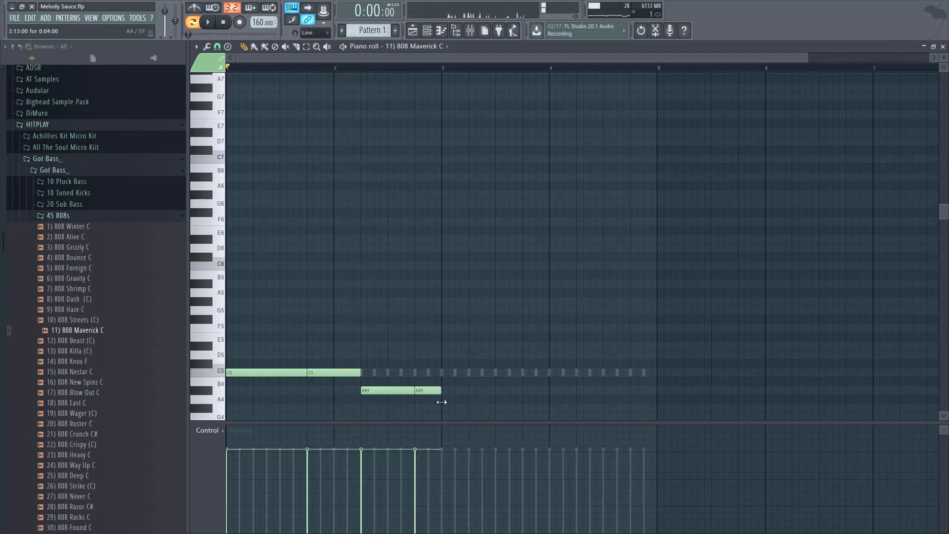
- Duplicate all bassline notes with Ctrl+A, Ctrl+B so the copy starts at bar 3
{"action": "key", "text": "ctrl+a"}
{"action": "key", "text": "ctrl+b"}
{"action": "left_click_drag", "start_coordinate": [483, 374], "coordinate": [495, 381]}
{"action": "key", "text": "space"}
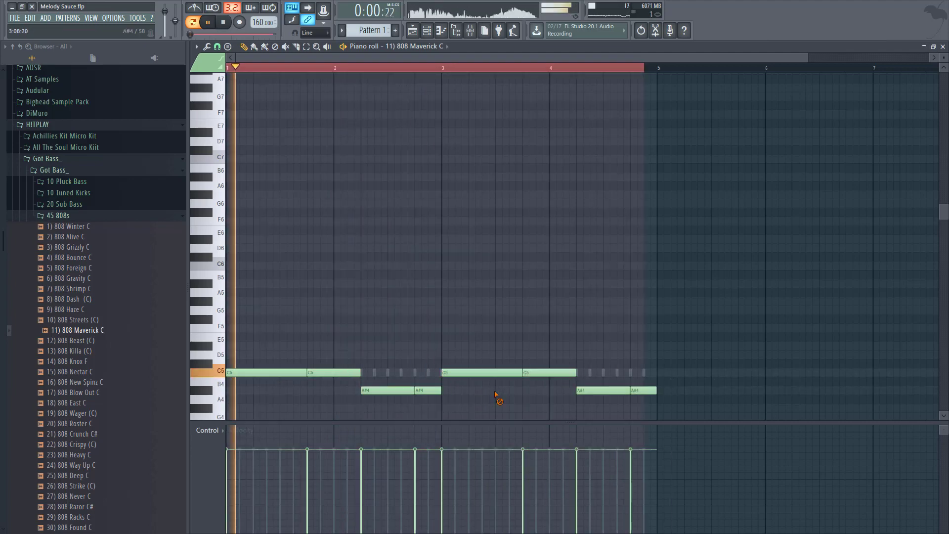
{"action": "key", "text": "F7"}
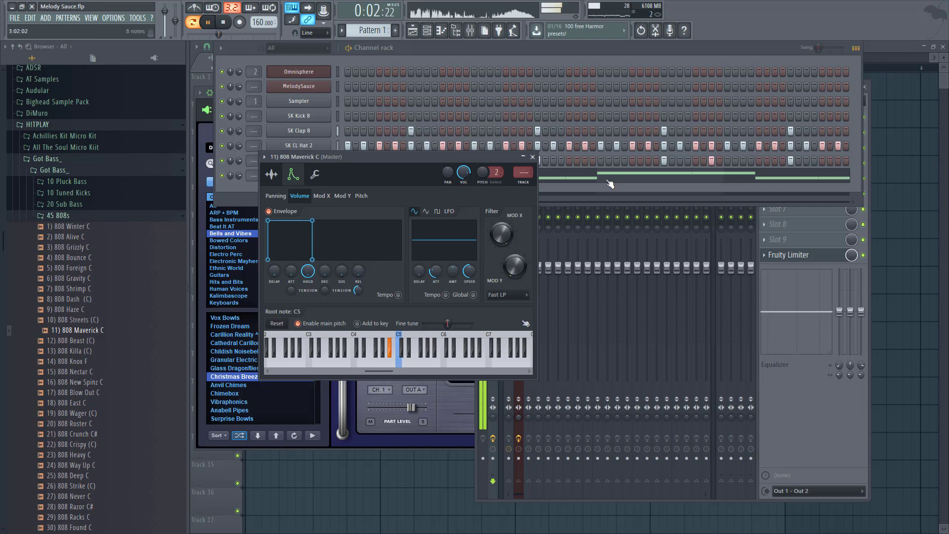
{"action": "key", "text": "F7"}
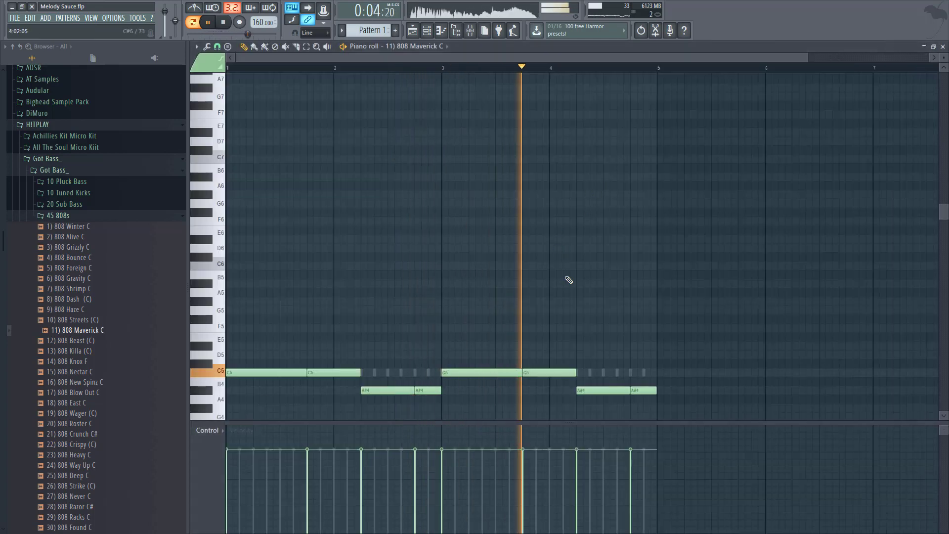
{"action": "key", "text": "space"}
{"action": "key", "text": "space"}
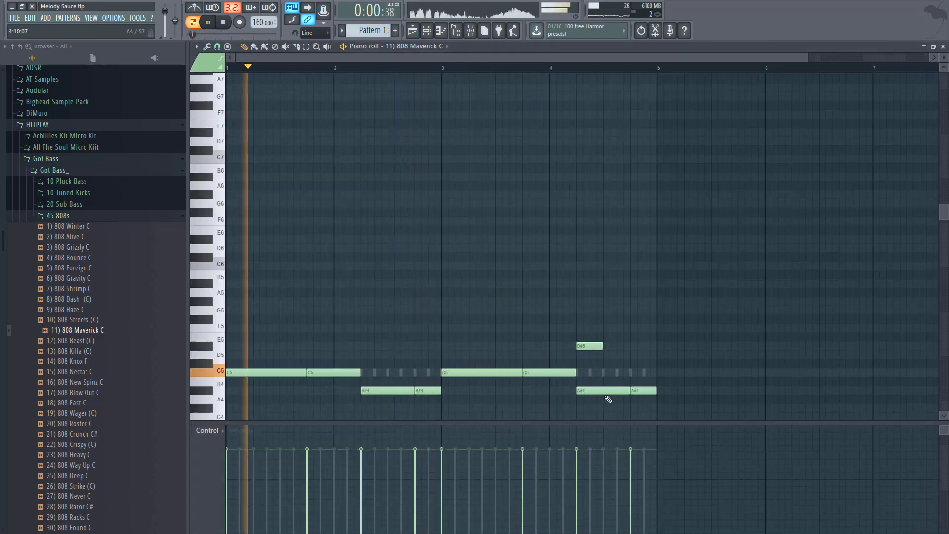
- Delete the stray D#5 note and raise the final two A#4 notes to D#5
{"action": "left_click", "coordinate": [589, 345]}
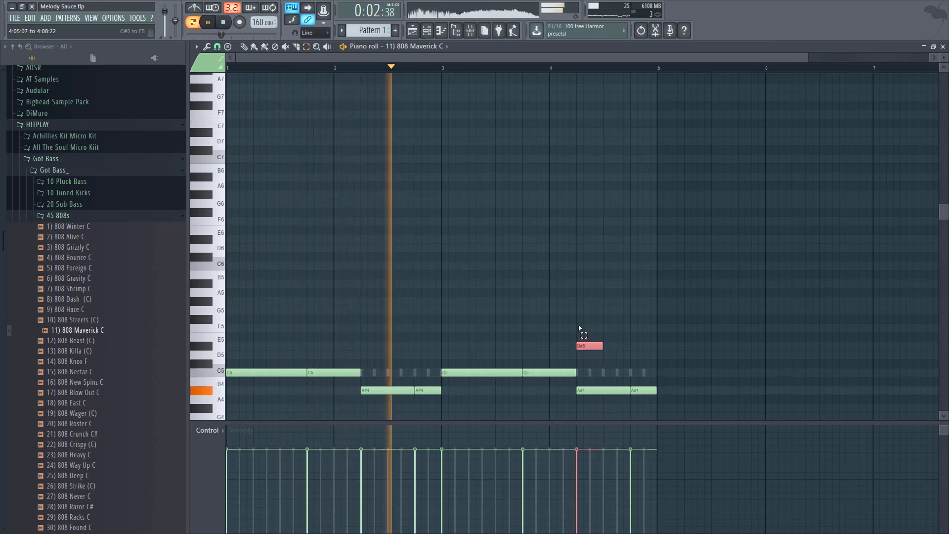
{"action": "key", "text": "Delete"}
{"action": "left_click_drag", "start_coordinate": [650, 350], "coordinate": [608, 401]}
{"action": "key", "text": "shift+Up"}
{"action": "key", "text": "shift+Up"}
{"action": "key", "text": "shift+Up"}
{"action": "key", "text": "shift+Up"}
{"action": "key", "text": "shift+Up"}
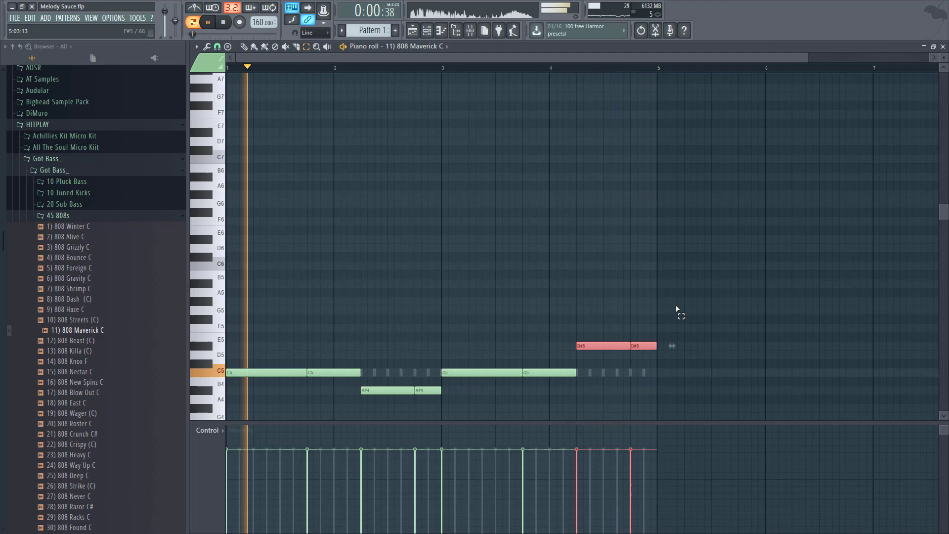
{"action": "key", "text": "ctrl+d"}
{"action": "key", "text": "F7"}
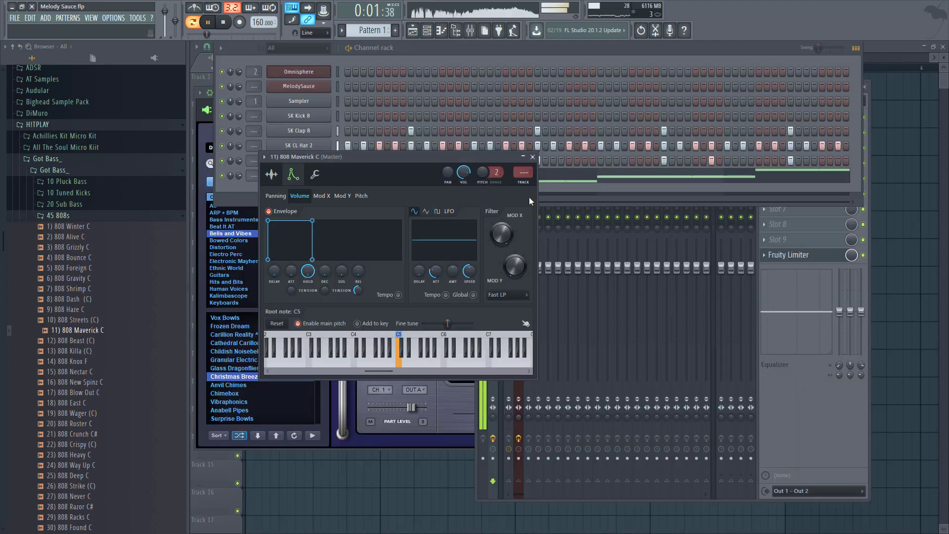
{"action": "left_click", "coordinate": [532, 157]}
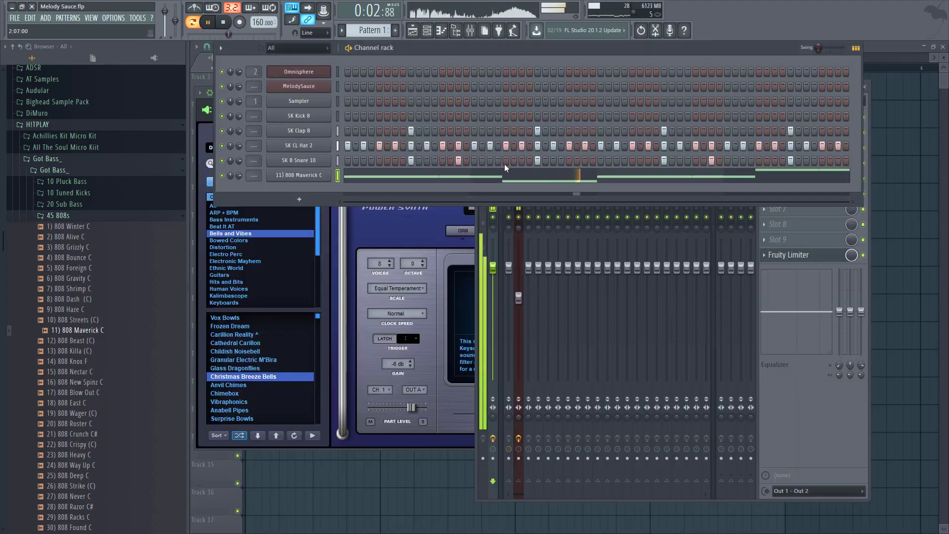
- Browse to Skyline Drum Kit > OP Hats and add SK OP Hat 5 as a new channel
{"action": "left_click", "coordinate": [62, 215]}
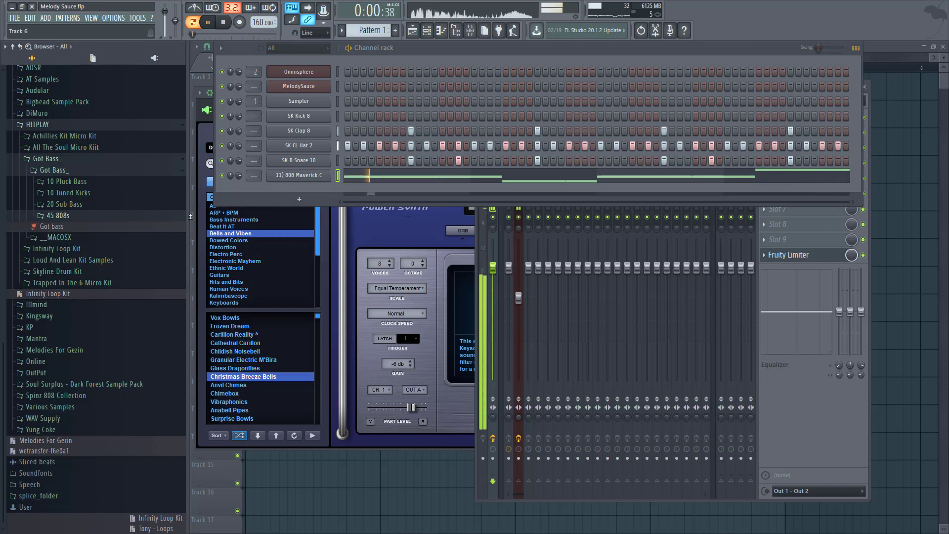
{"action": "left_click", "coordinate": [58, 169]}
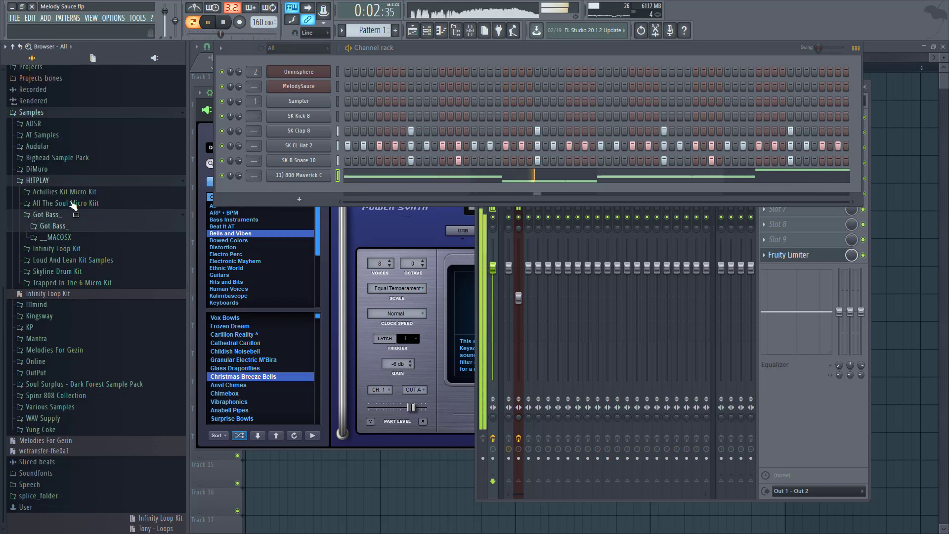
{"action": "left_click", "coordinate": [59, 271]}
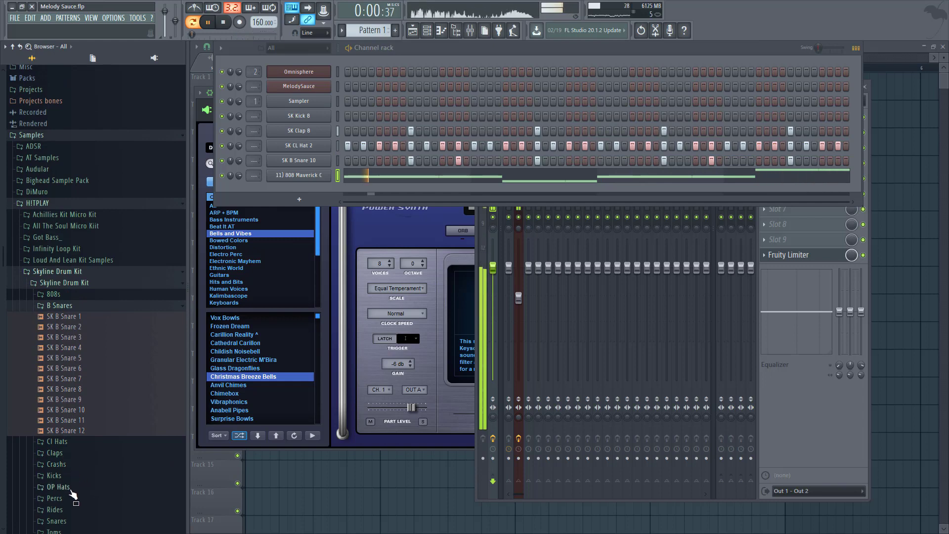
{"action": "left_click", "coordinate": [71, 489]}
{"action": "left_click", "coordinate": [80, 476]}
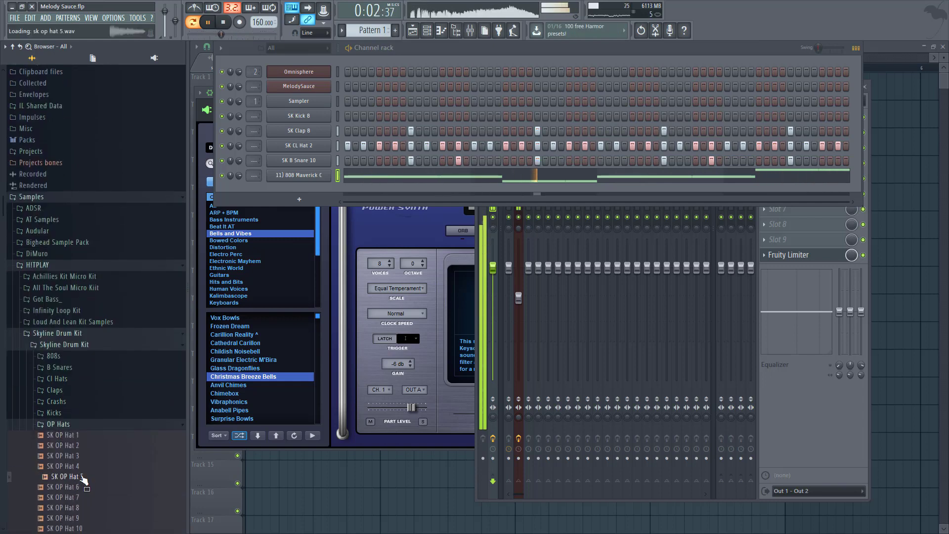
{"action": "left_click_drag", "start_coordinate": [84, 478], "coordinate": [375, 186]}
- Program six open-hat steps on SK OP Hat 5 and open its sample settings
{"action": "left_click", "coordinate": [379, 190]}
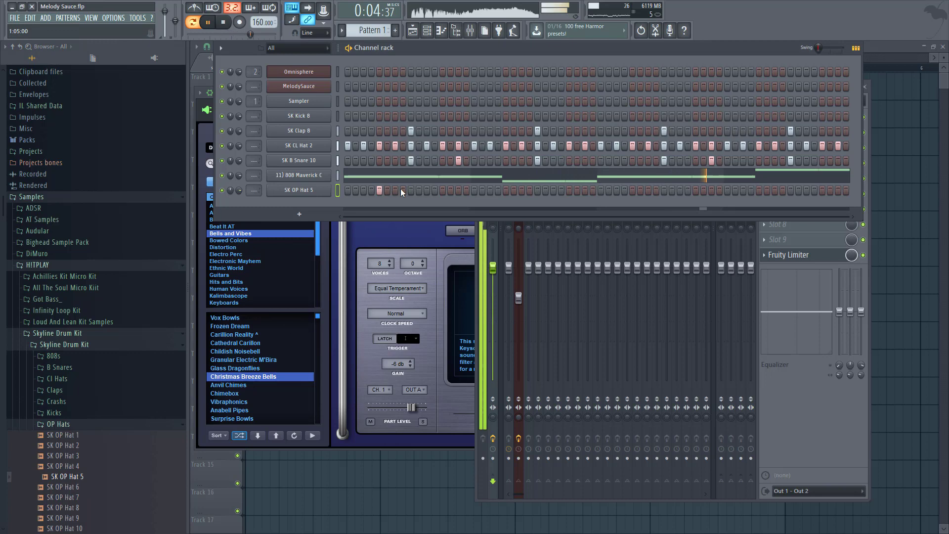
{"action": "left_click", "coordinate": [506, 190]}
{"action": "left_click", "coordinate": [584, 191]}
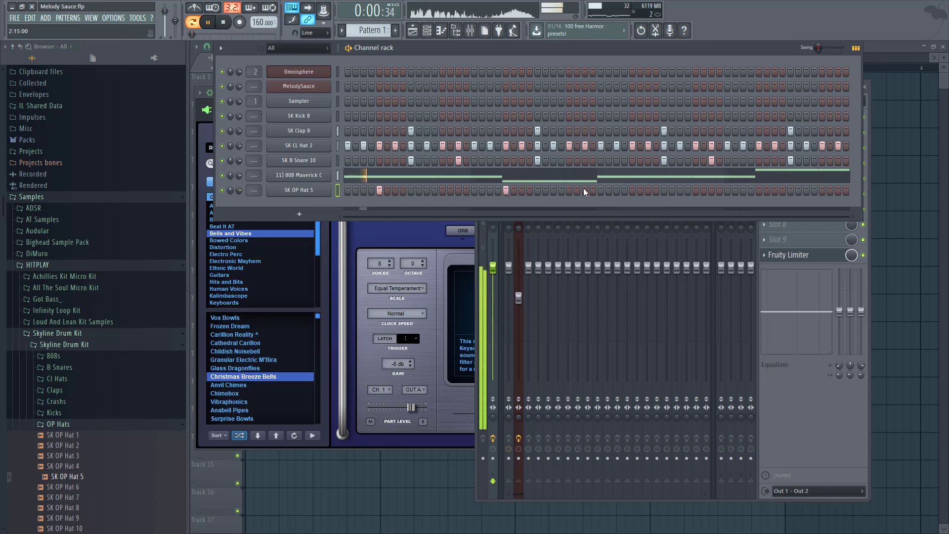
{"action": "left_click", "coordinate": [569, 190]}
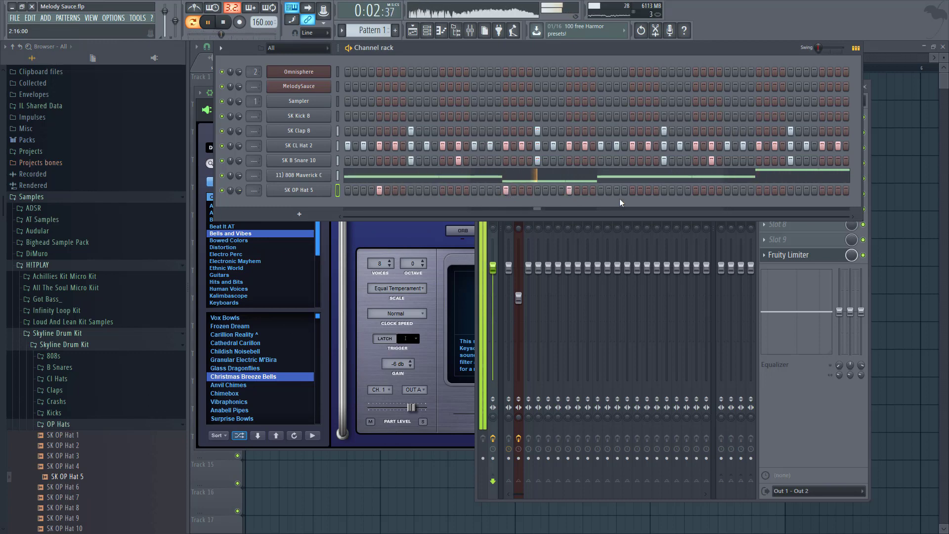
{"action": "left_click", "coordinate": [632, 192]}
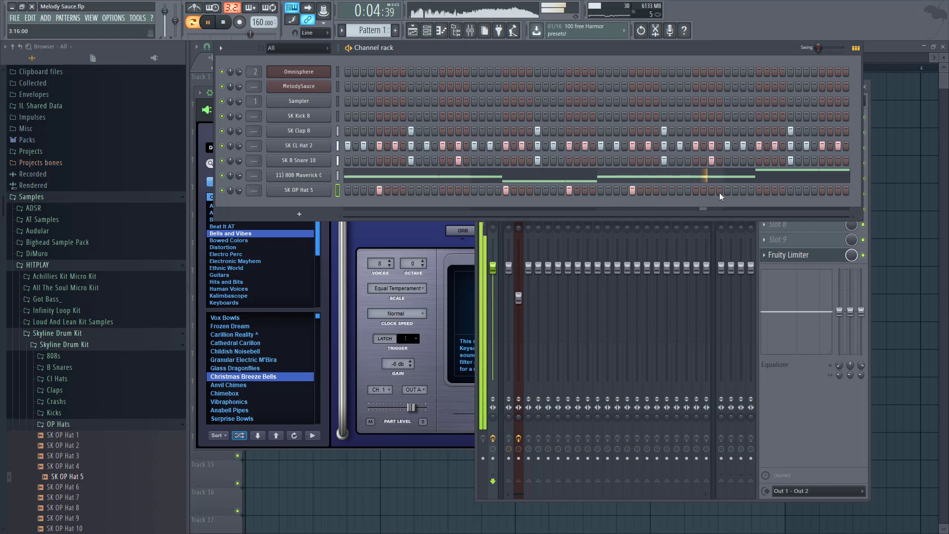
{"action": "left_click", "coordinate": [758, 190]}
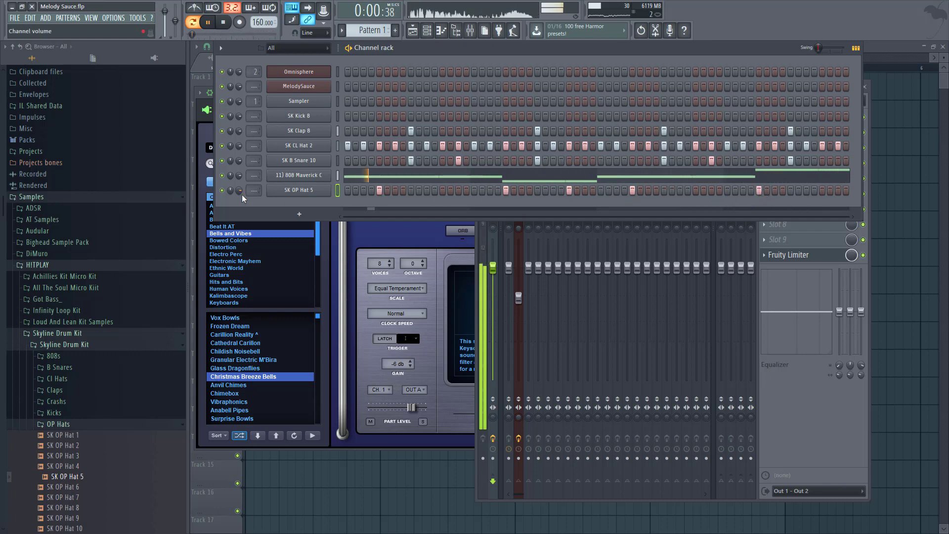
{"action": "left_click", "coordinate": [291, 191]}
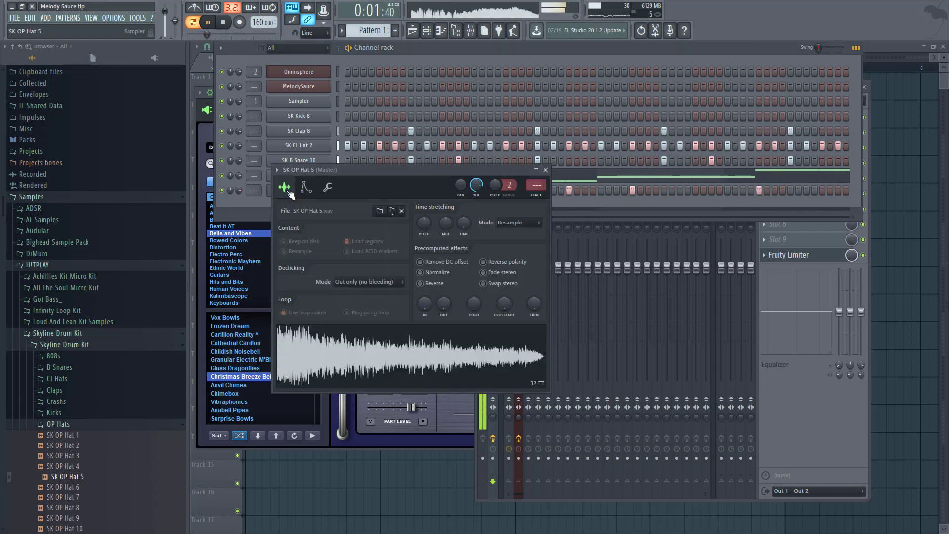
- Route SK OP Hat 5 to a free mixer track and select the SK Kick 8 channel
{"action": "left_click", "coordinate": [538, 197]}
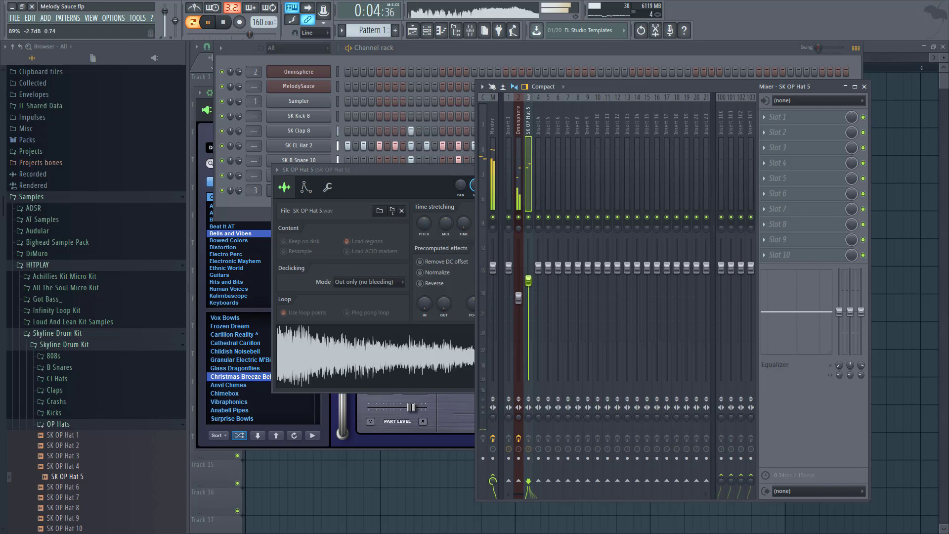
{"action": "left_click", "coordinate": [519, 296]}
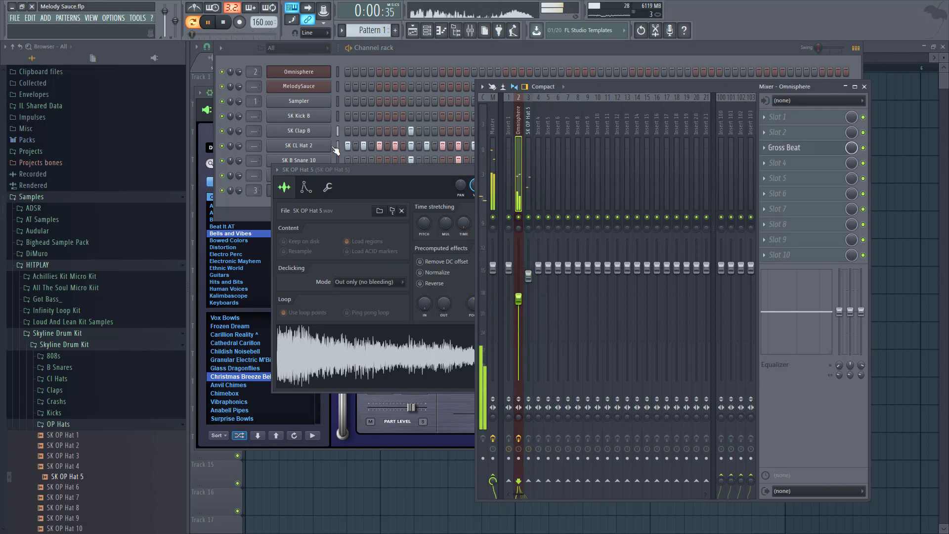
{"action": "left_click", "coordinate": [237, 203]}
{"action": "left_click", "coordinate": [348, 117]}
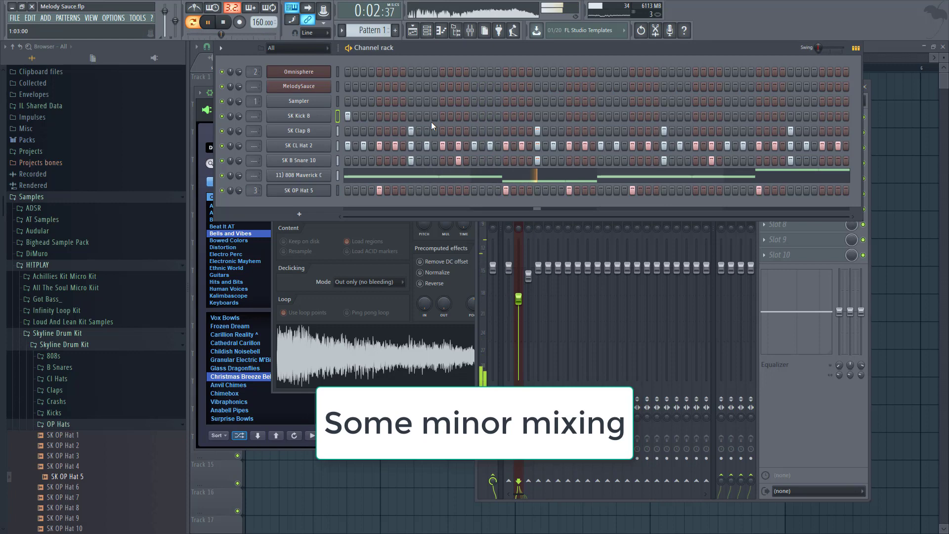
{"action": "left_click", "coordinate": [443, 117]}
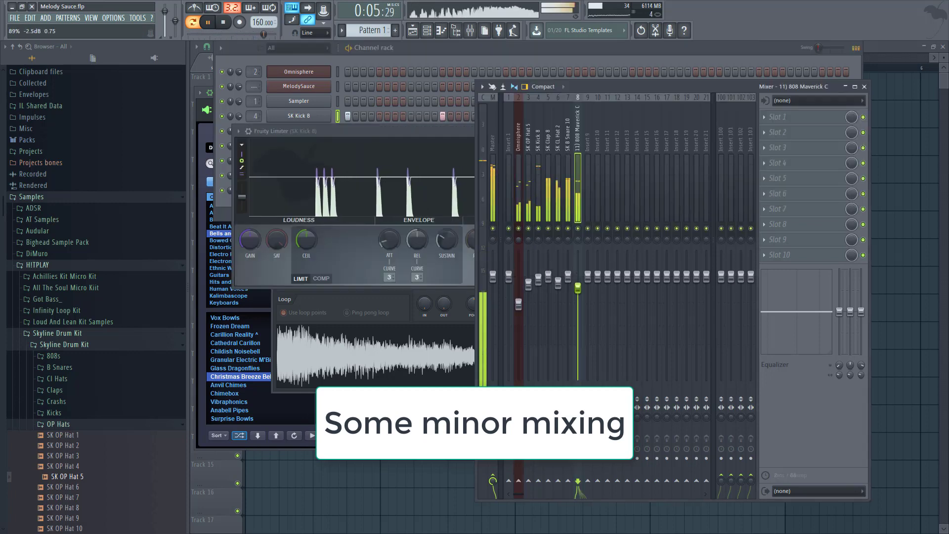
- Load Fruity Parametric EQ 2 on the 808 track, boost bands 2 and 3, and lower its fader
{"action": "left_click", "coordinate": [804, 134]}
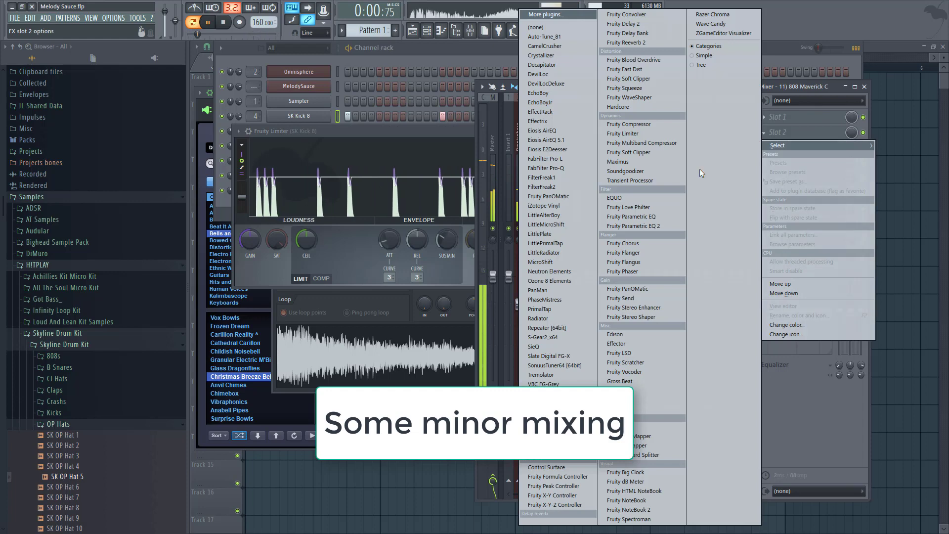
{"action": "left_click", "coordinate": [670, 221]}
{"action": "left_click_drag", "start_coordinate": [302, 211], "coordinate": [253, 220]}
{"action": "left_click_drag", "start_coordinate": [323, 211], "coordinate": [325, 206]}
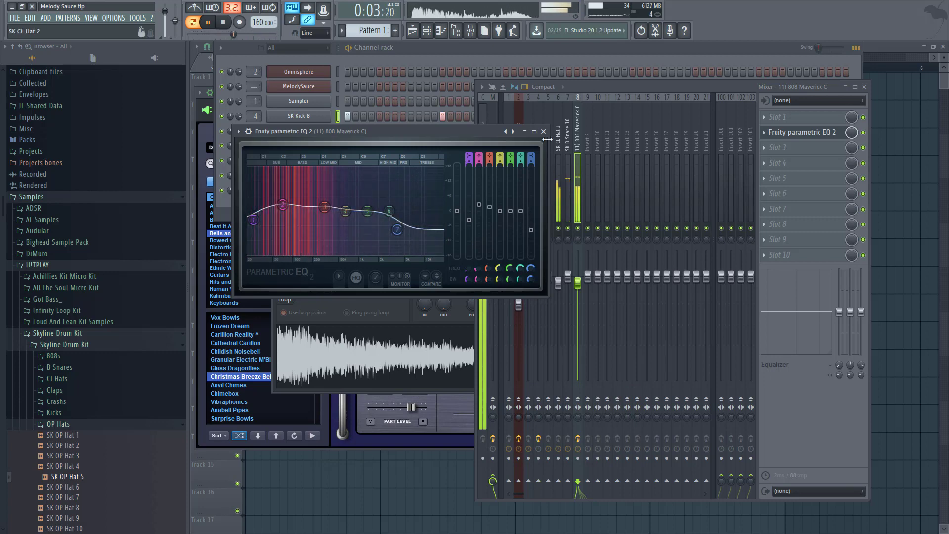
{"action": "left_click", "coordinate": [543, 131]}
{"action": "left_click_drag", "start_coordinate": [577, 281], "coordinate": [577, 292]}
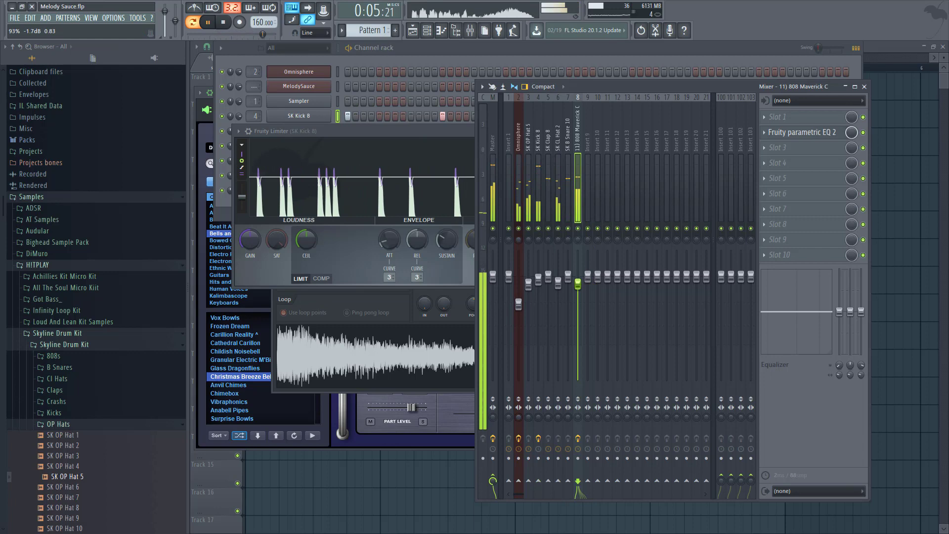
- Stop playback and expand the Skyline Drum Kit's Claps folder in the browser
{"action": "key", "text": "space"}
{"action": "key", "text": "F6"}
{"action": "left_click", "coordinate": [66, 391]}
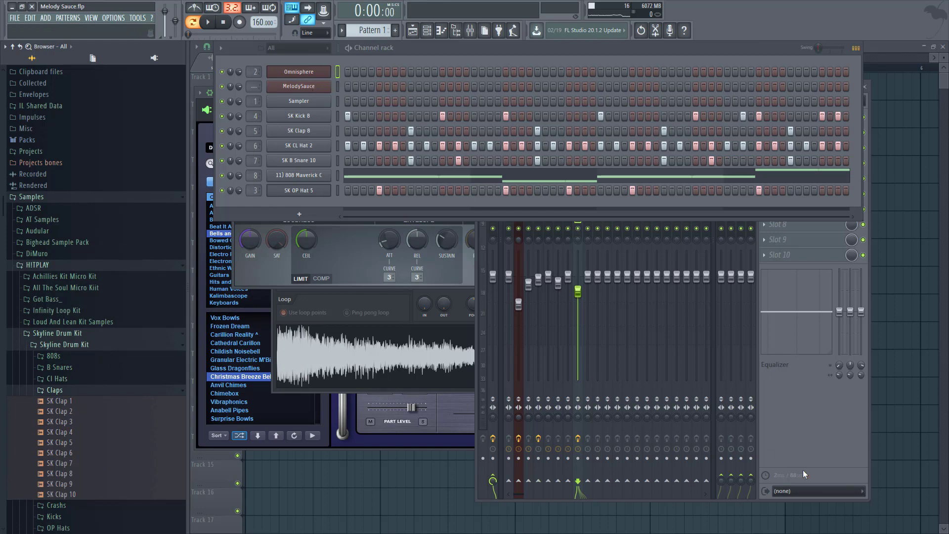
- Select the Omnisphere mixer track, then close all open windows
{"action": "key", "text": "F9"}
{"action": "left_click", "coordinate": [509, 168]}
{"action": "left_click", "coordinate": [516, 168]}
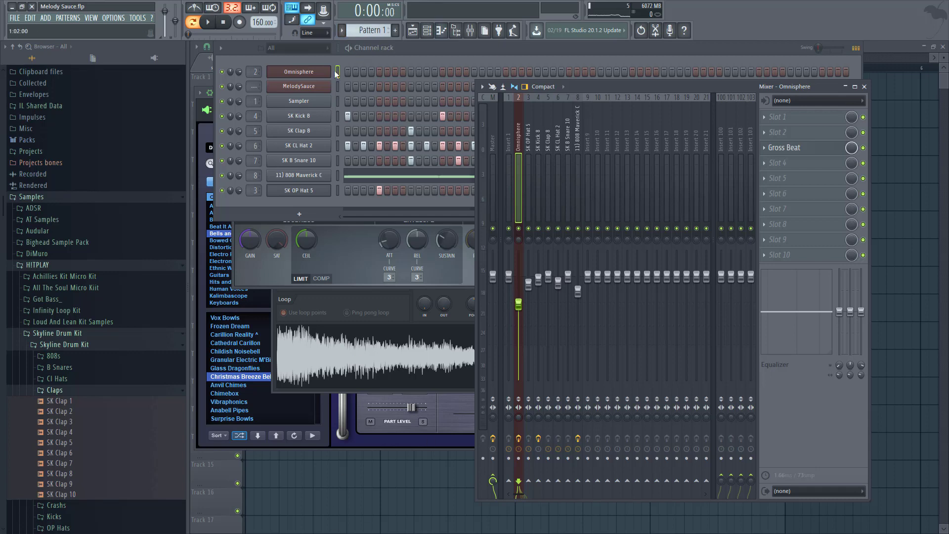
{"action": "key", "text": "F12"}
- Paint Pattern 1 at bar 1 of Track 1, mark bars 1–9 as the range, and play it
{"action": "left_click_drag", "start_coordinate": [332, 94], "coordinate": [262, 97]}
{"action": "scroll", "coordinate": [381, 171], "scroll_direction": "down", "scroll_amount": 3}
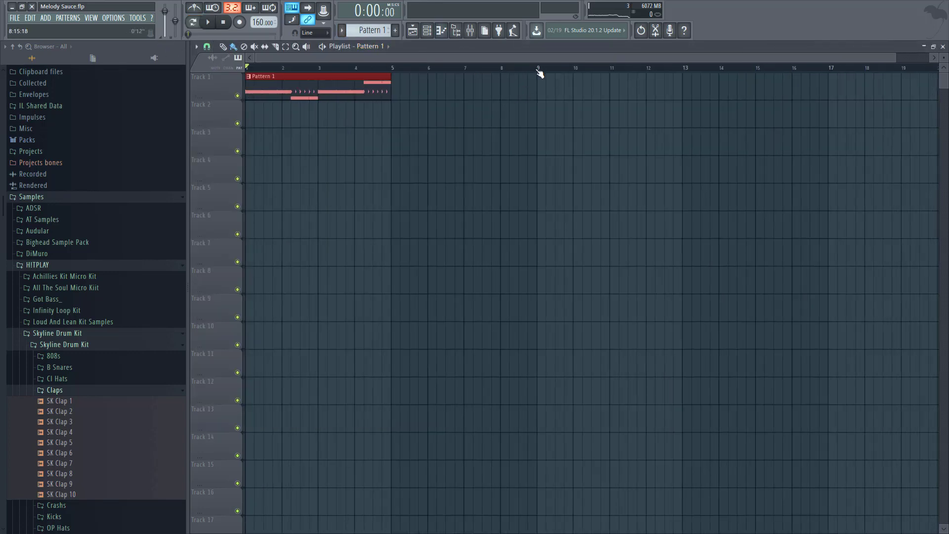
{"action": "left_click_drag", "start_coordinate": [538, 70], "coordinate": [246, 69]}
{"action": "key", "text": "space"}
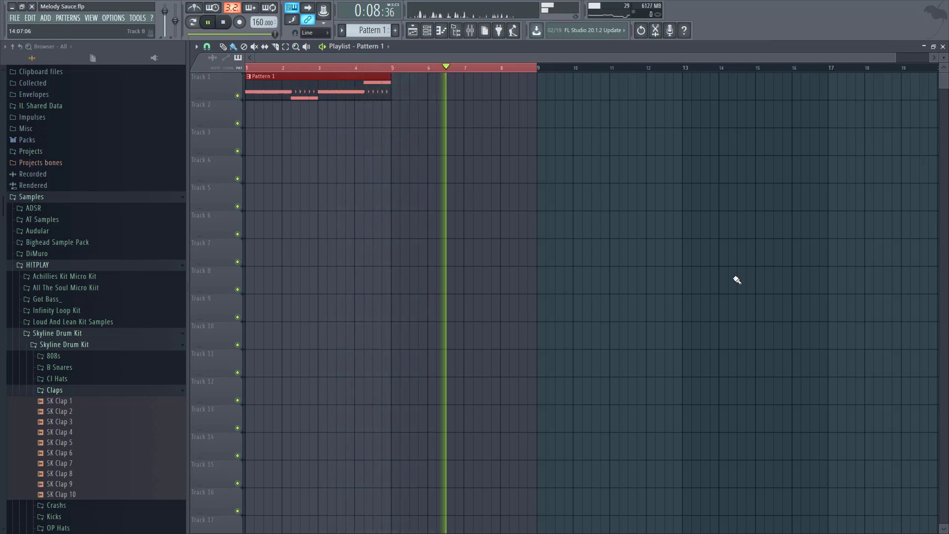
{"action": "key", "text": "space"}
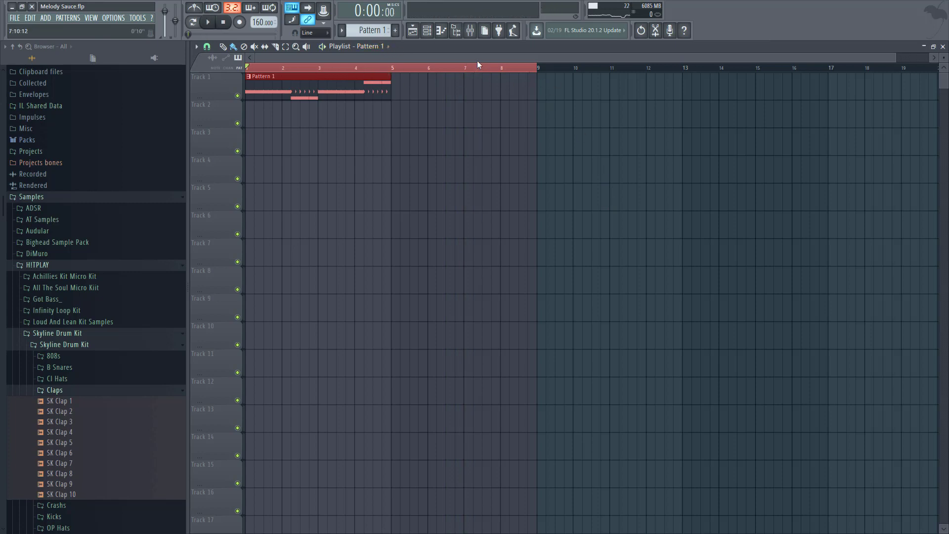
- Load a second Gross Beat into slot 10 of the Omnisphere insert
{"action": "key", "text": "F9"}
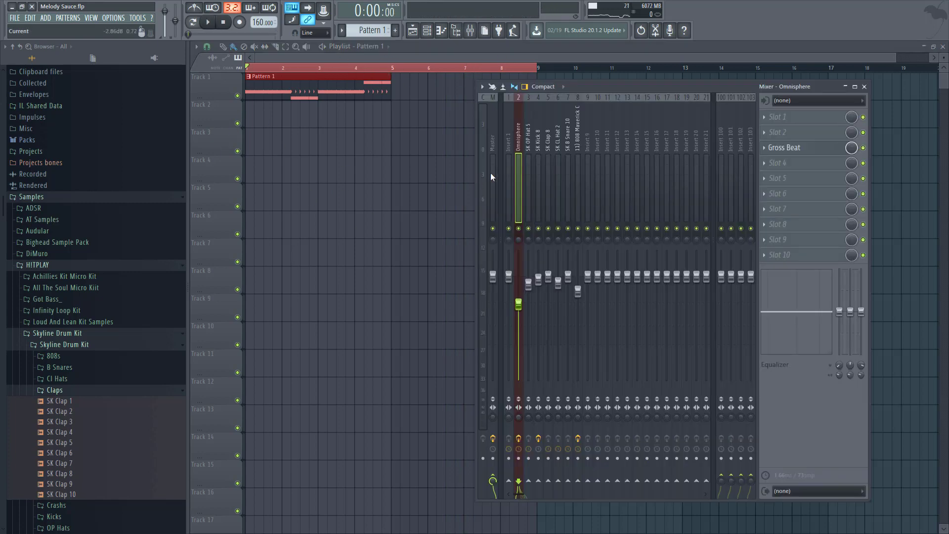
{"action": "left_click", "coordinate": [821, 149]}
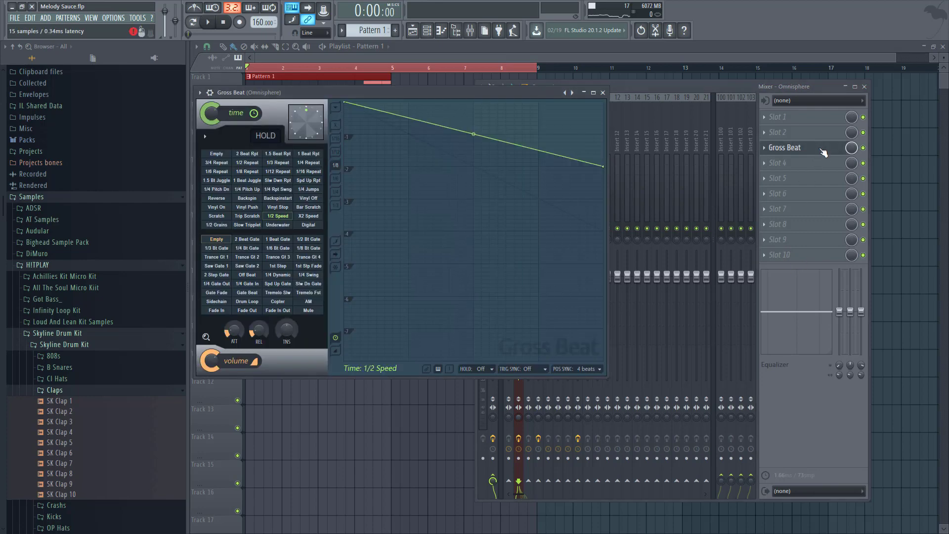
{"action": "left_click", "coordinate": [775, 257]}
{"action": "mouse_move", "coordinate": [775, 269]}
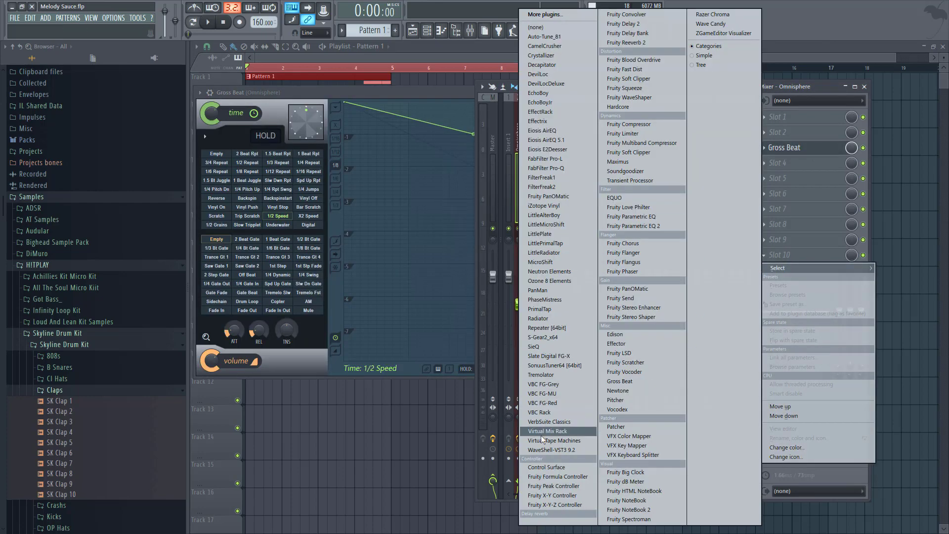
{"action": "left_click", "coordinate": [642, 382]}
- Close the first Gross Beat window and open MelodySauce from the Channel rack
{"action": "left_click", "coordinate": [501, 94]}
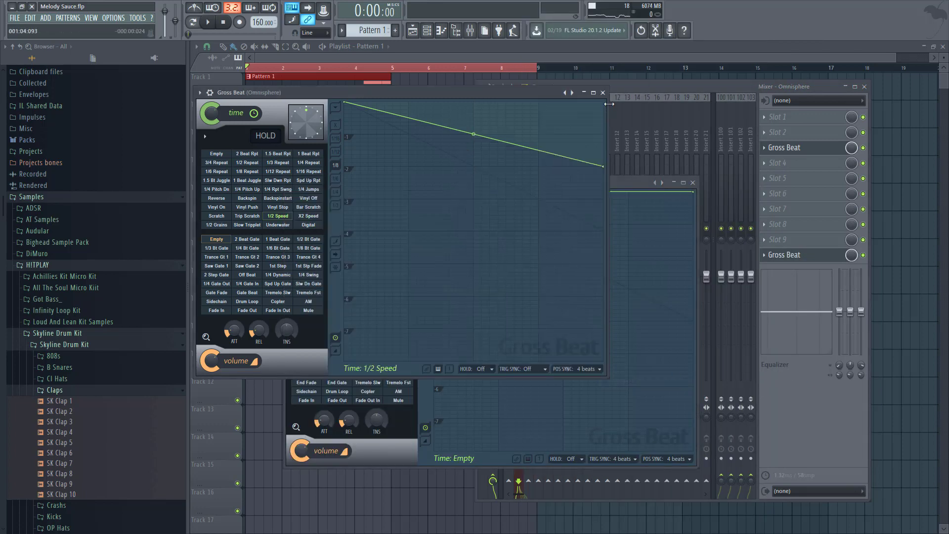
{"action": "left_click", "coordinate": [607, 98]}
{"action": "left_click", "coordinate": [467, 94]}
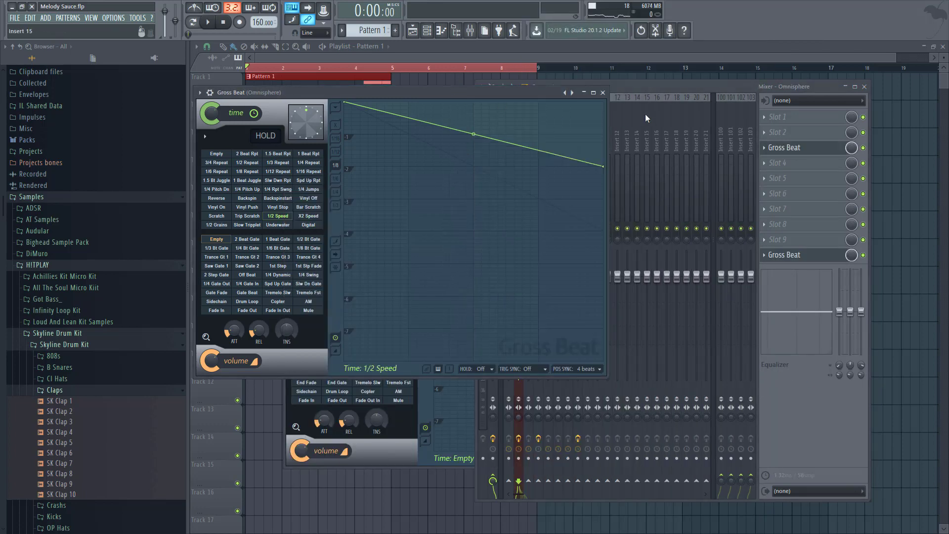
{"action": "left_click", "coordinate": [603, 93]}
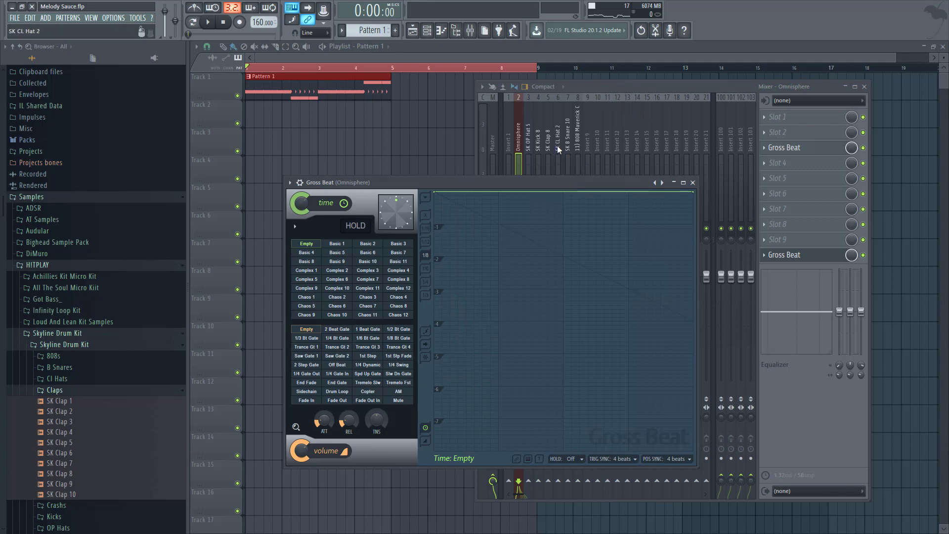
{"action": "left_click", "coordinate": [426, 30]}
{"action": "left_click", "coordinate": [277, 87]}
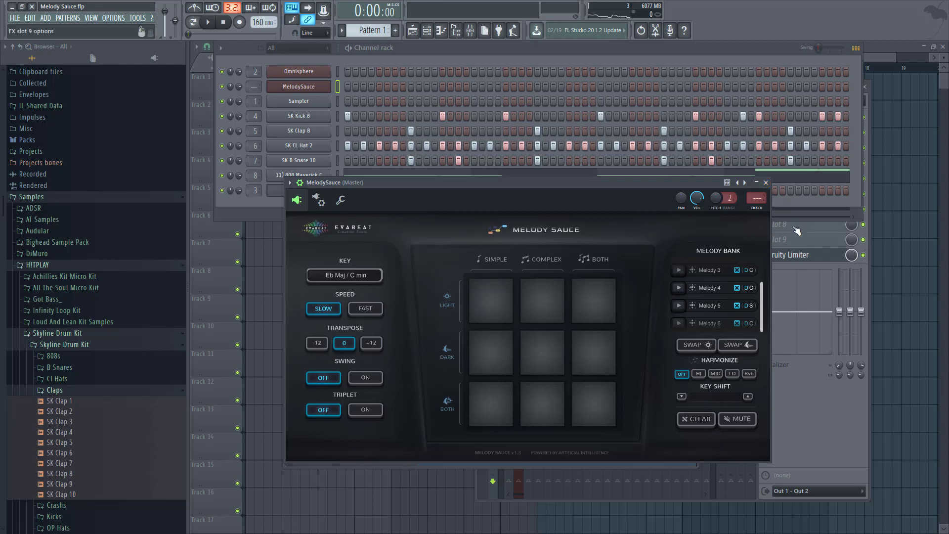
- Close MelodySauce and set the second Gross Beat on Omnisphere to the Mute volume preset
{"action": "left_click", "coordinate": [766, 182]}
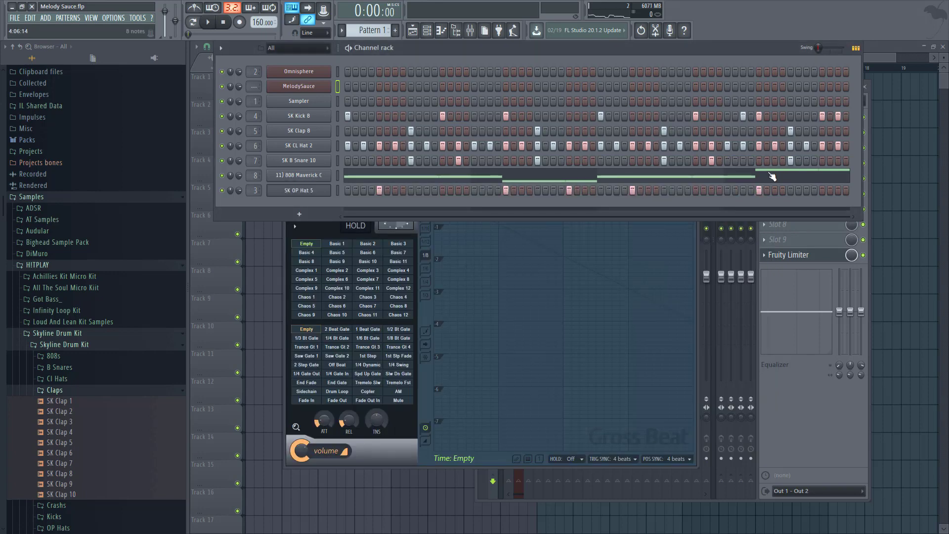
{"action": "left_click", "coordinate": [799, 337]}
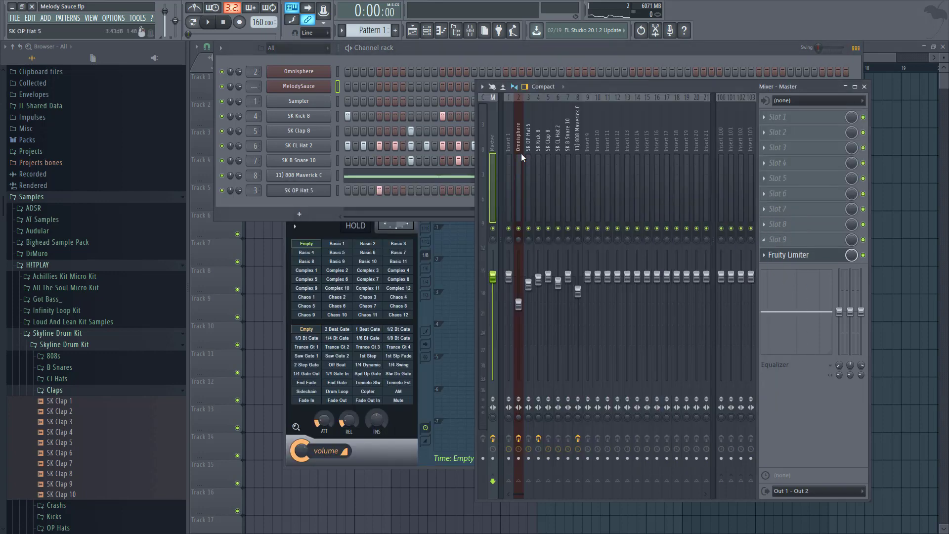
{"action": "left_click", "coordinate": [518, 158]}
{"action": "left_click", "coordinate": [771, 253]}
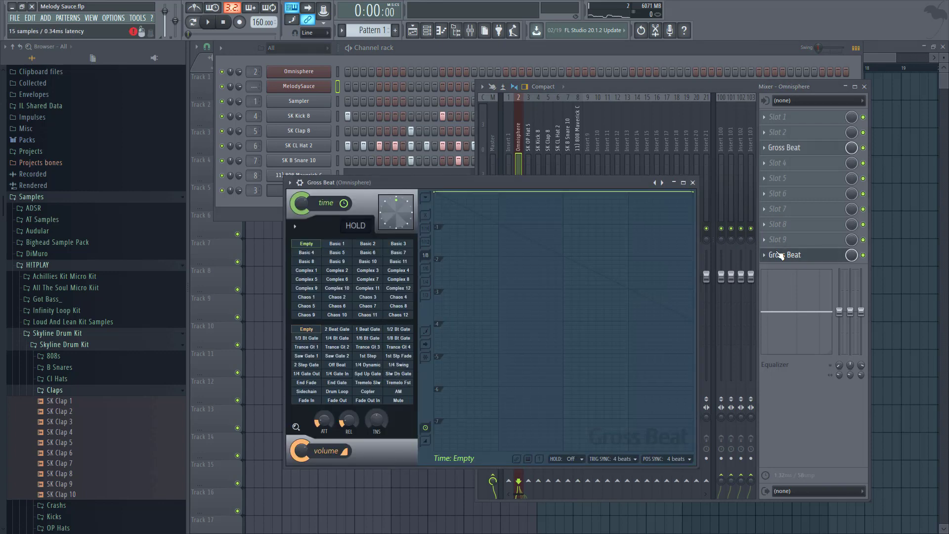
{"action": "left_click", "coordinate": [399, 400]}
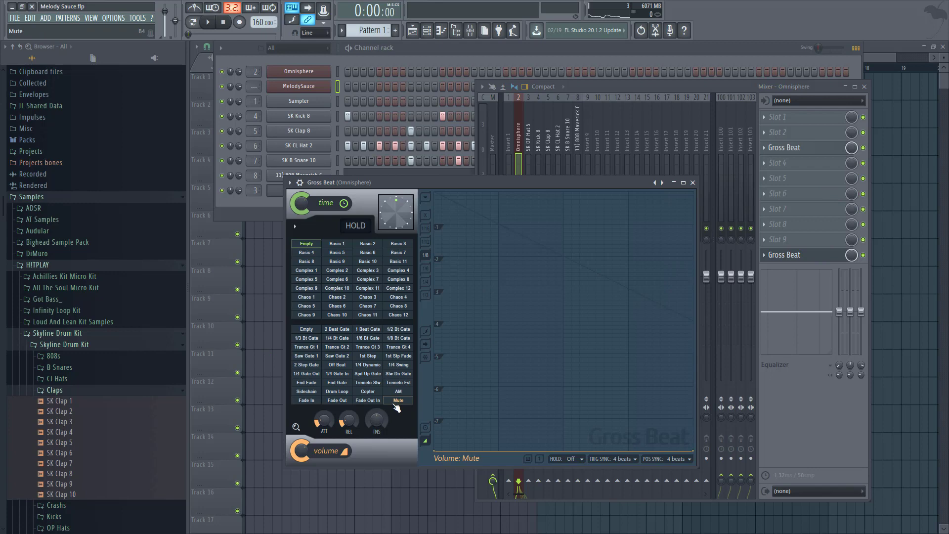
- Create an automation clip for the Gross Beat mix level knob
{"action": "left_click", "coordinate": [814, 416]}
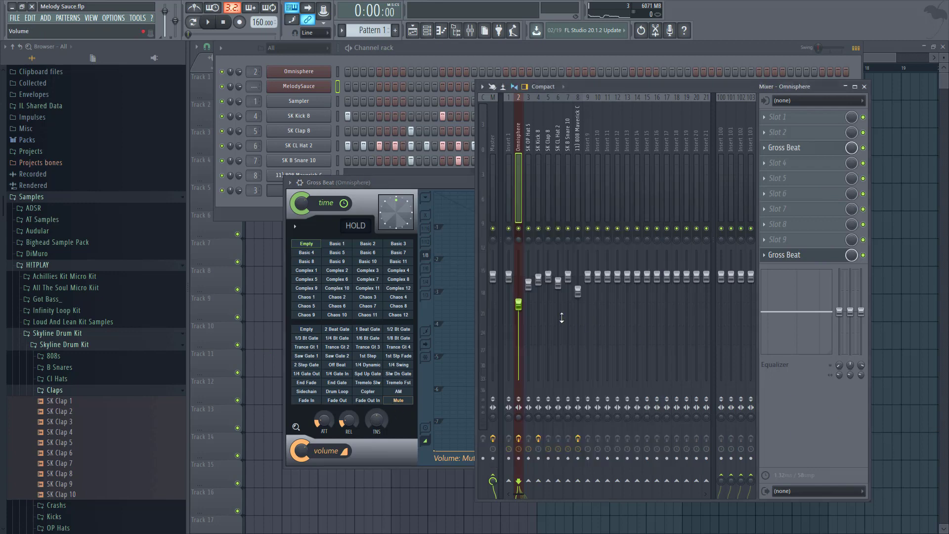
{"action": "right_click", "coordinate": [519, 303]}
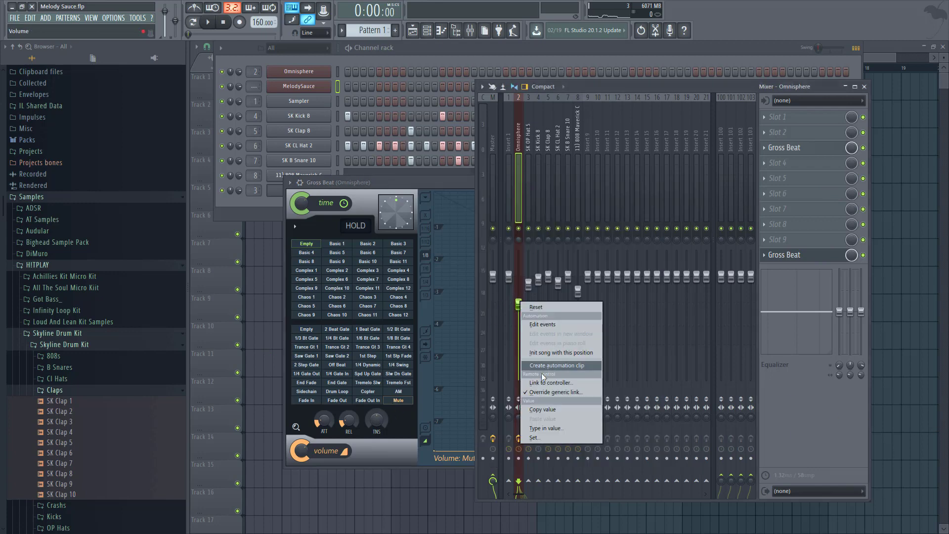
{"action": "left_click", "coordinate": [889, 201]}
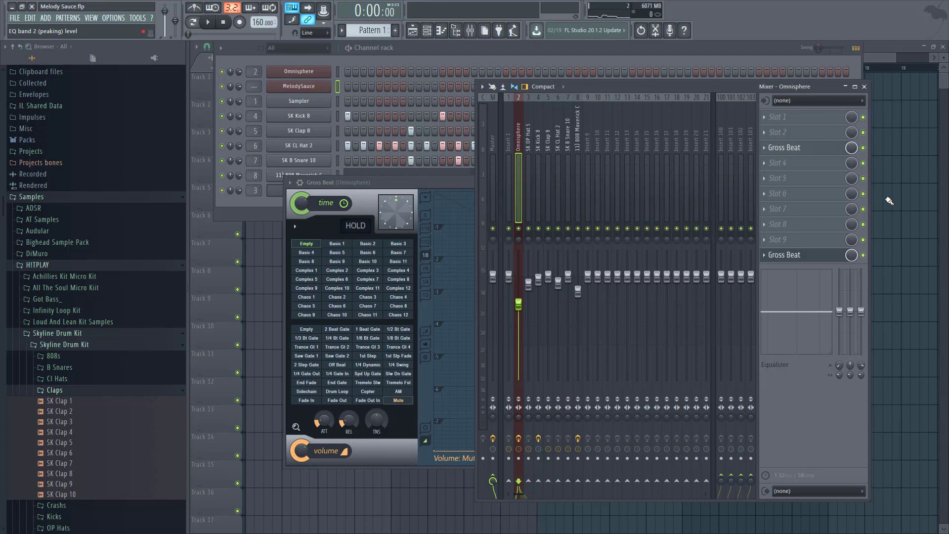
{"action": "right_click", "coordinate": [851, 255]}
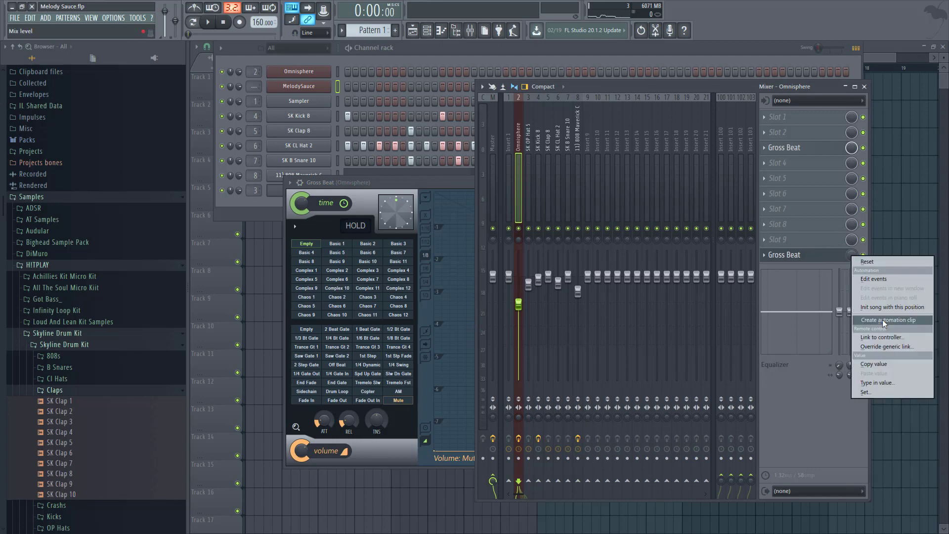
{"action": "left_click", "coordinate": [889, 321]}
- Reshape the mix-level automation: start it at bar 5, low until bar 9, full afterwards
{"action": "left_click_drag", "start_coordinate": [396, 119], "coordinate": [397, 94]}
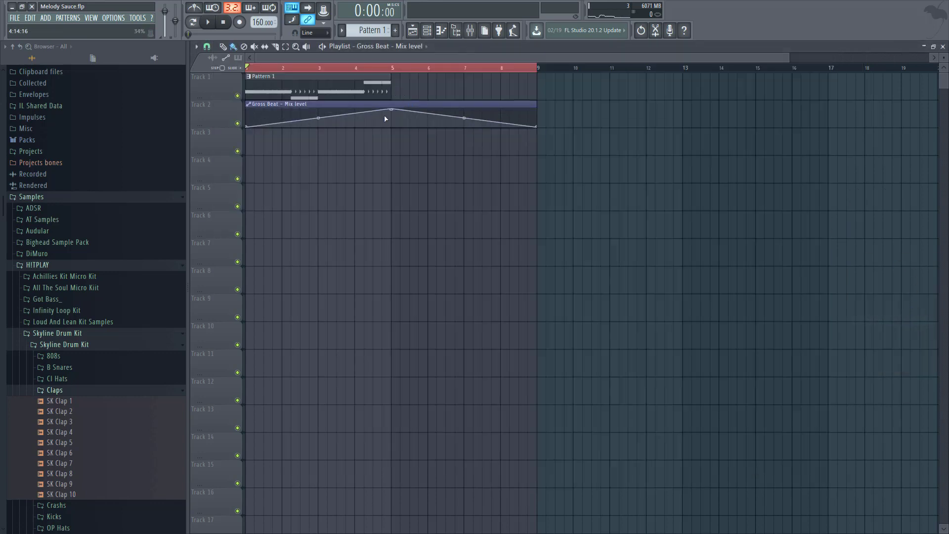
{"action": "left_click_drag", "start_coordinate": [322, 105], "coordinate": [468, 105]}
{"action": "left_click", "coordinate": [537, 120]}
{"action": "left_click_drag", "start_coordinate": [538, 113], "coordinate": [542, 81]}
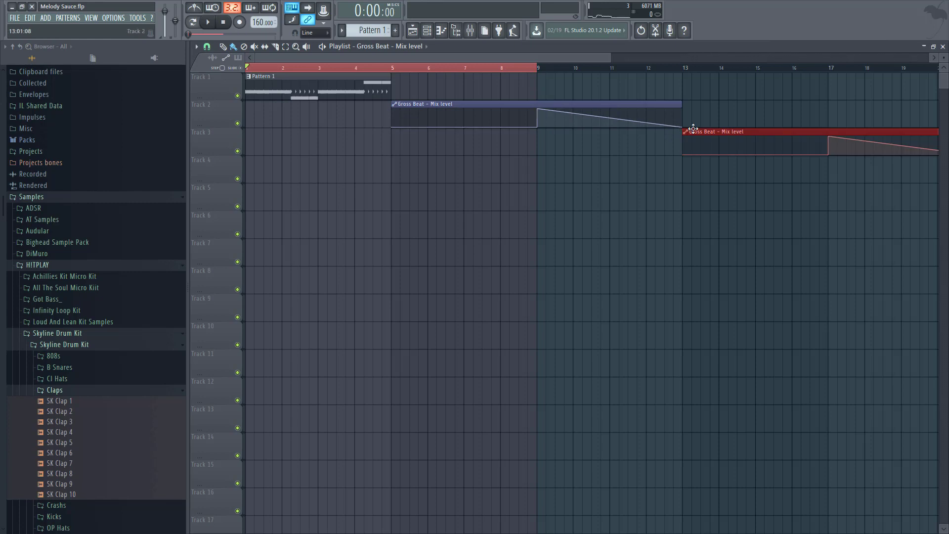
{"action": "left_click_drag", "start_coordinate": [684, 121], "coordinate": [684, 104]}
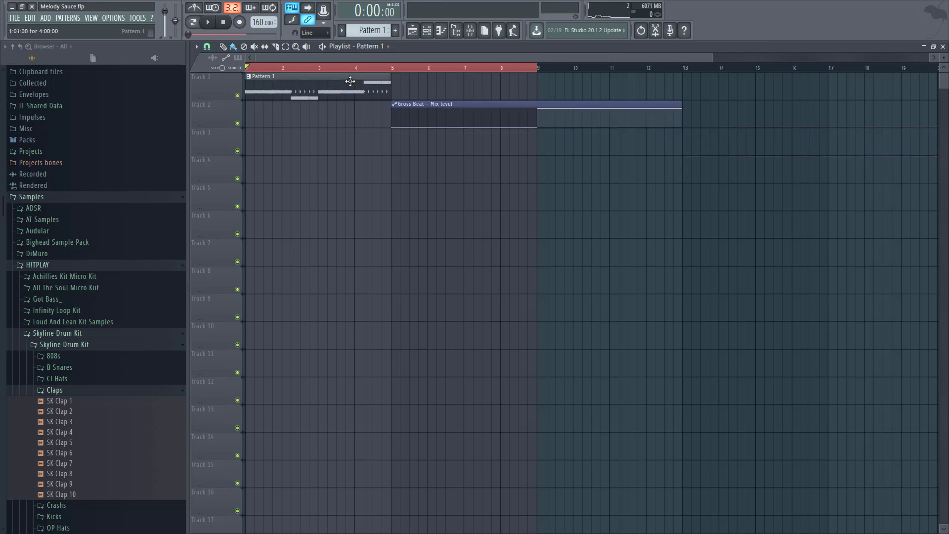
- Move Pattern 1 to start at bar 5 and preview the arrangement up to bar 13
{"action": "left_click_drag", "start_coordinate": [338, 80], "coordinate": [480, 79]}
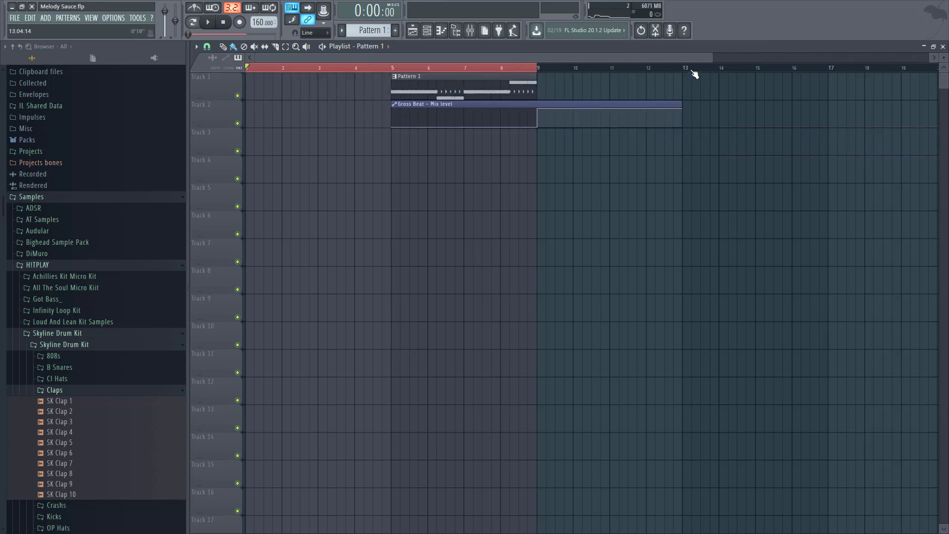
{"action": "key", "text": "ctrl+a"}
{"action": "key", "text": "space"}
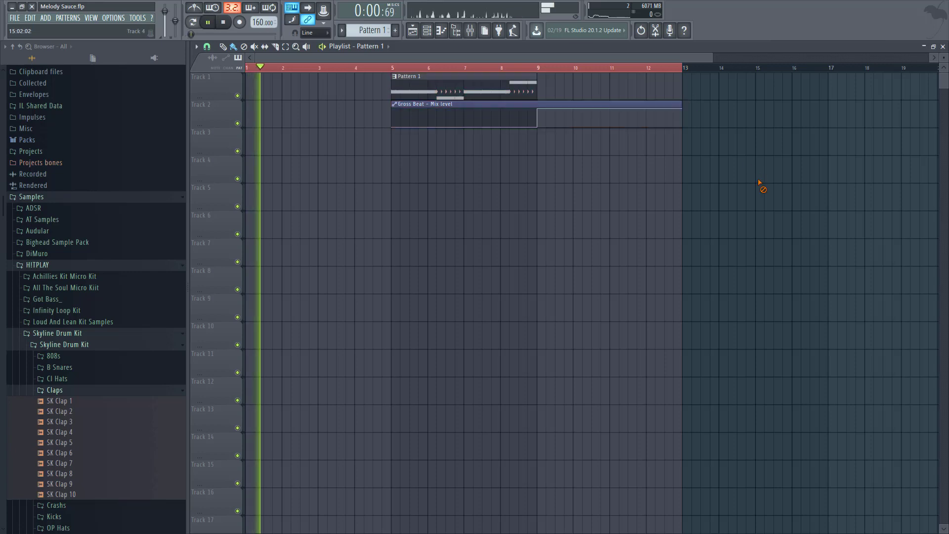
{"action": "key", "text": "space"}
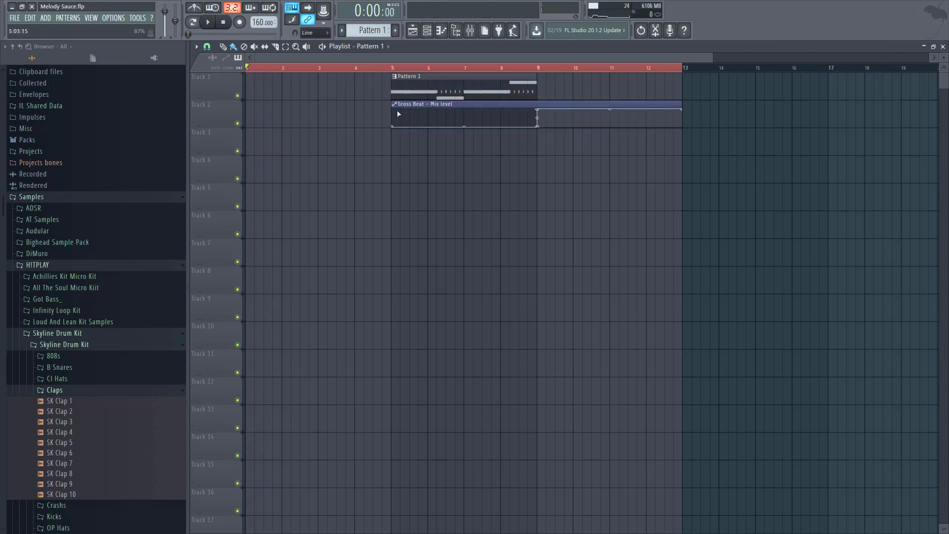
- Check the Gross Beat on the Omnisphere insert, then play the arrangement to hear the muting
{"action": "left_click", "coordinate": [470, 30]}
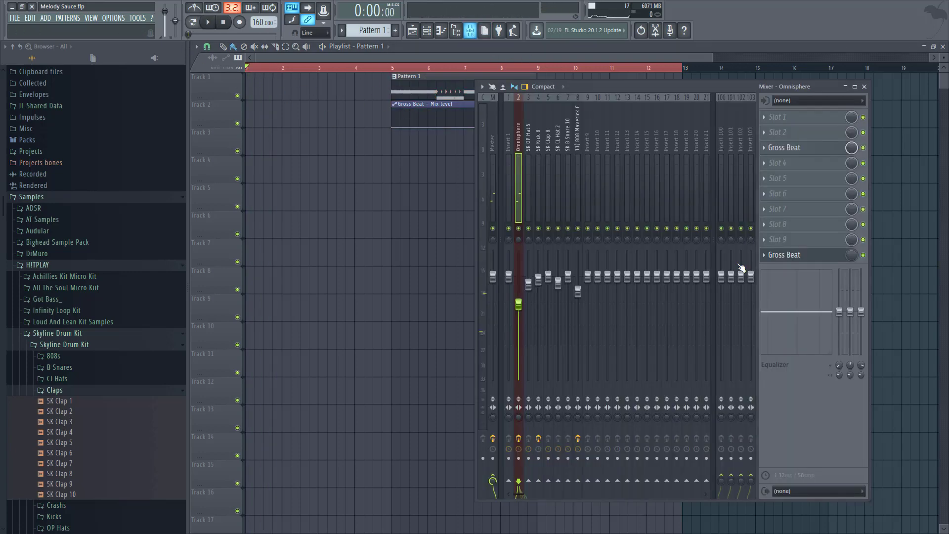
{"action": "left_click", "coordinate": [772, 256]}
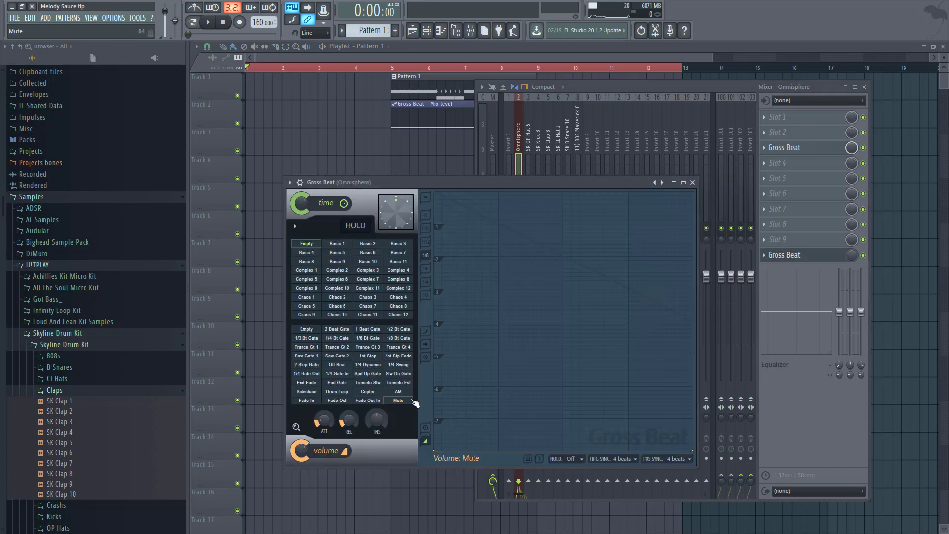
{"action": "left_click", "coordinate": [692, 182]}
{"action": "key", "text": "F9"}
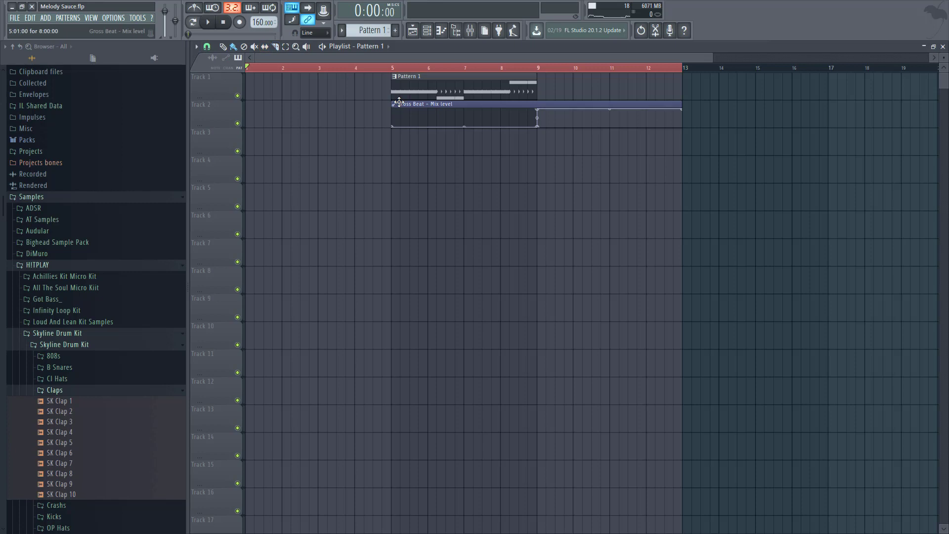
{"action": "key", "text": "space"}
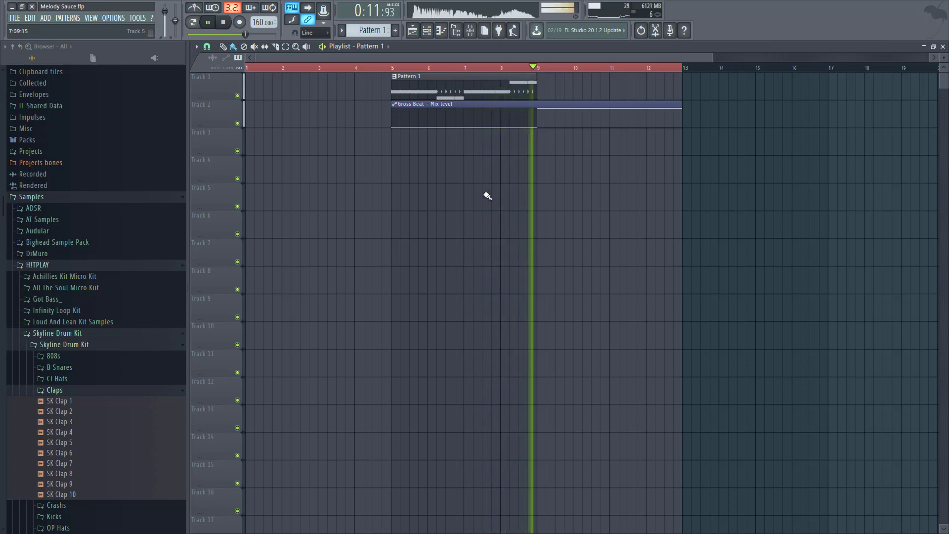
- Place a copy of Pattern 1 at bar 9 and play the arrangement from there
{"action": "key", "text": "space"}
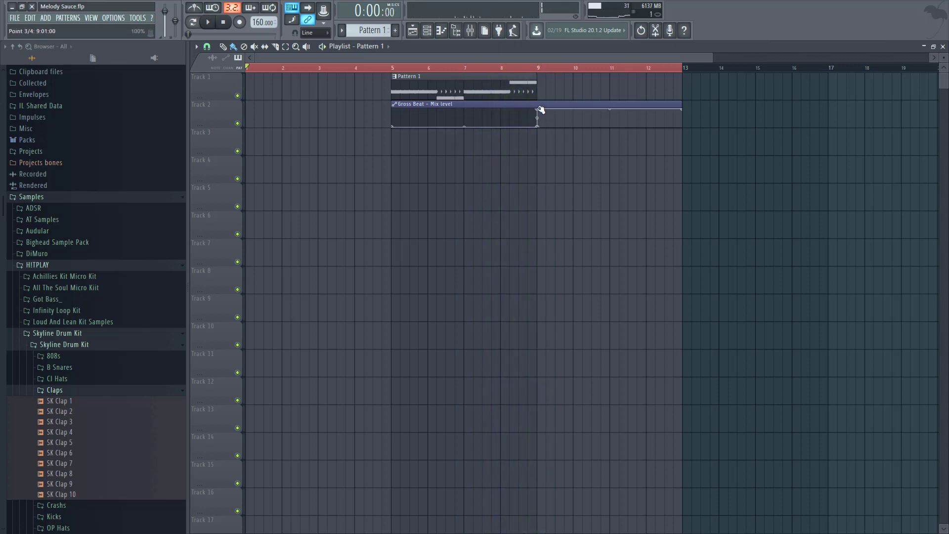
{"action": "left_click", "coordinate": [537, 68]}
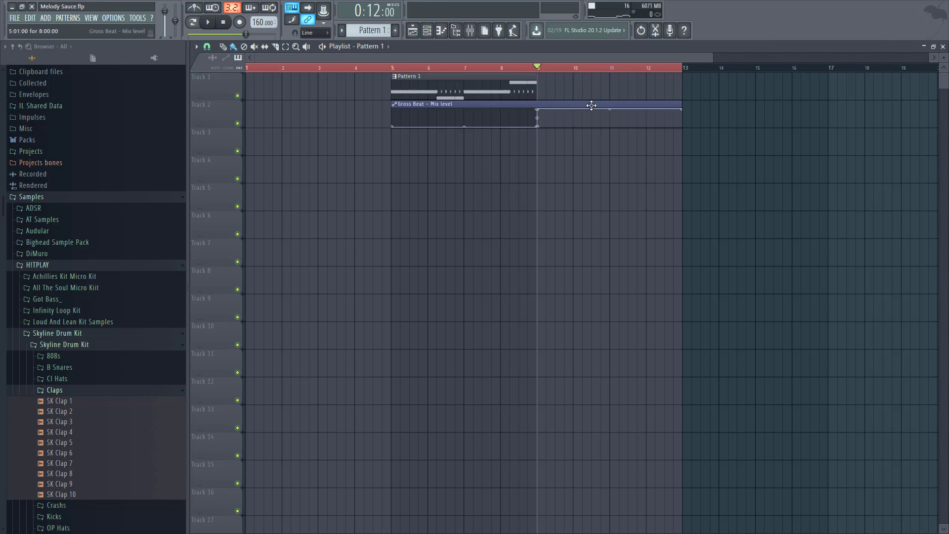
{"action": "left_click_drag", "start_coordinate": [501, 88], "coordinate": [646, 67]}
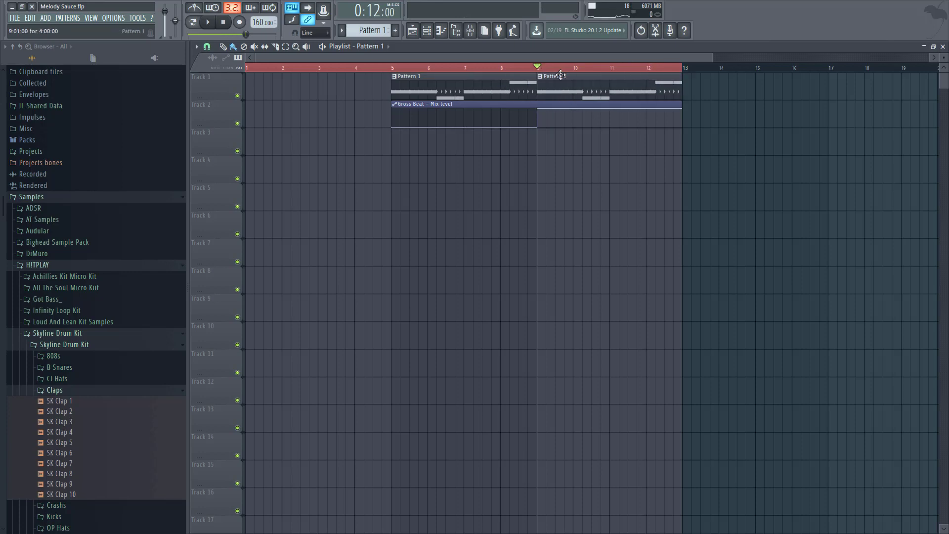
{"action": "key", "text": "space"}
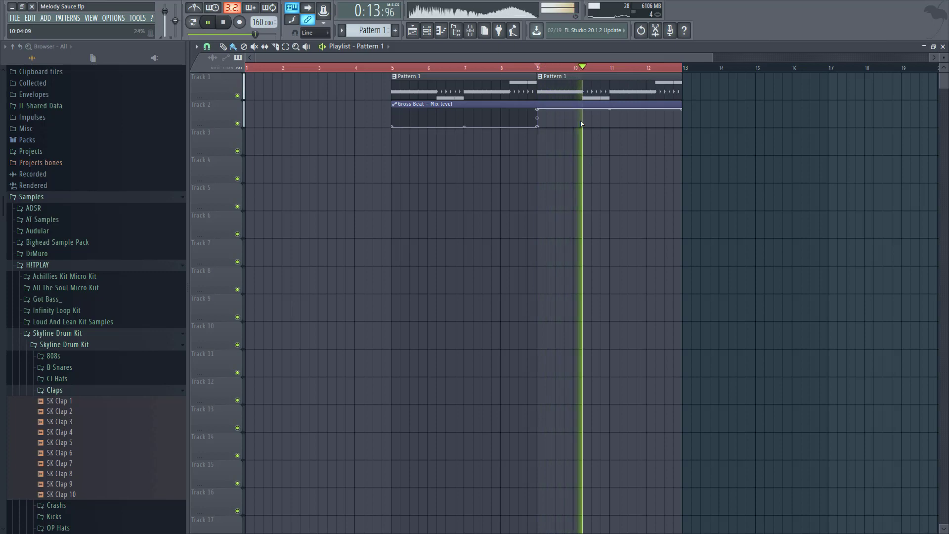
- Open and close the Mixer around stopping playback, then select the first nine bars
{"action": "key", "text": "F9"}
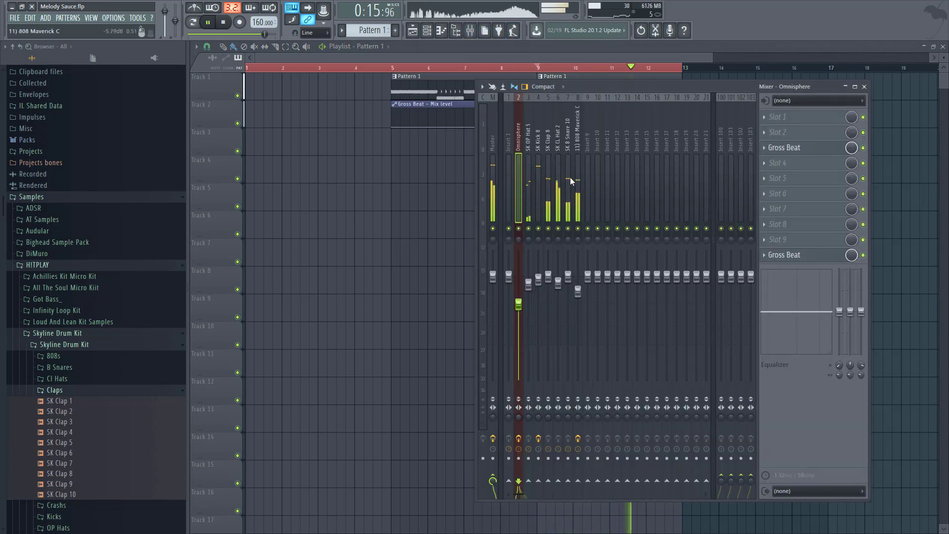
{"action": "key", "text": "space"}
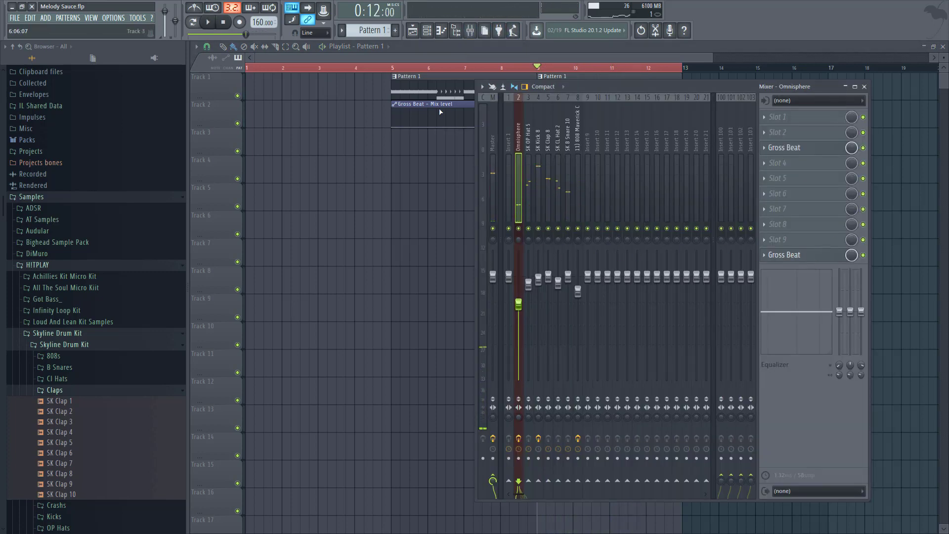
{"action": "key", "text": "F9"}
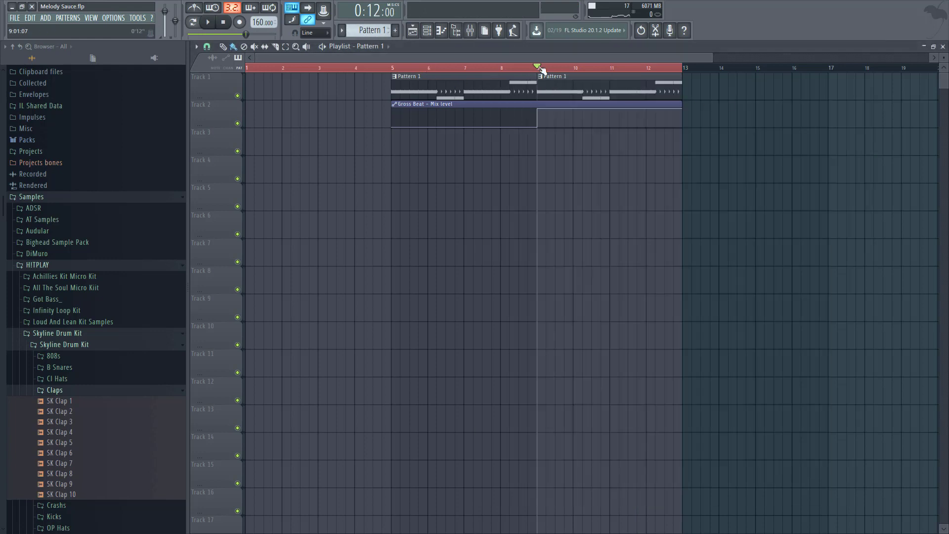
{"action": "left_click", "coordinate": [542, 69]}
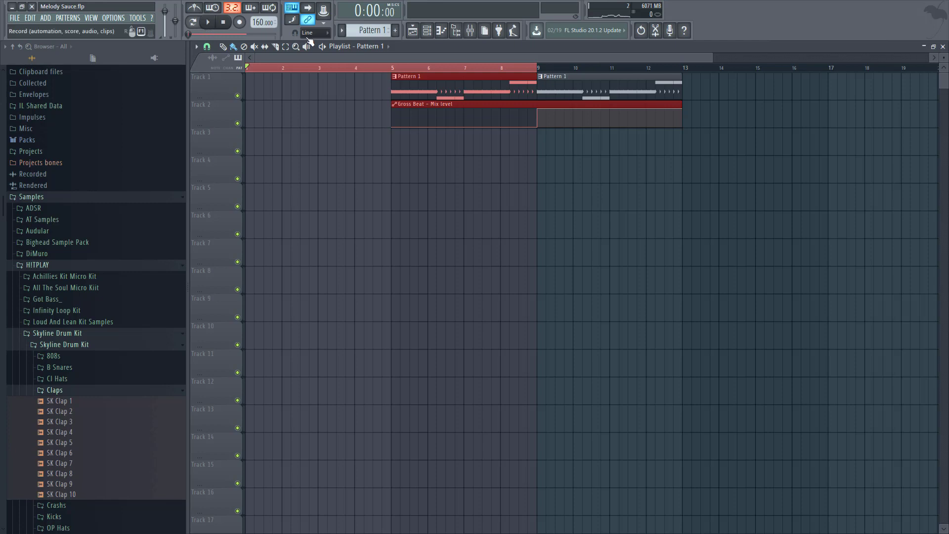
- In MelodySauce, try Harmonize HI and 8vb during playback, settle on LO, then bring up the Mixer
{"action": "left_click", "coordinate": [428, 31]}
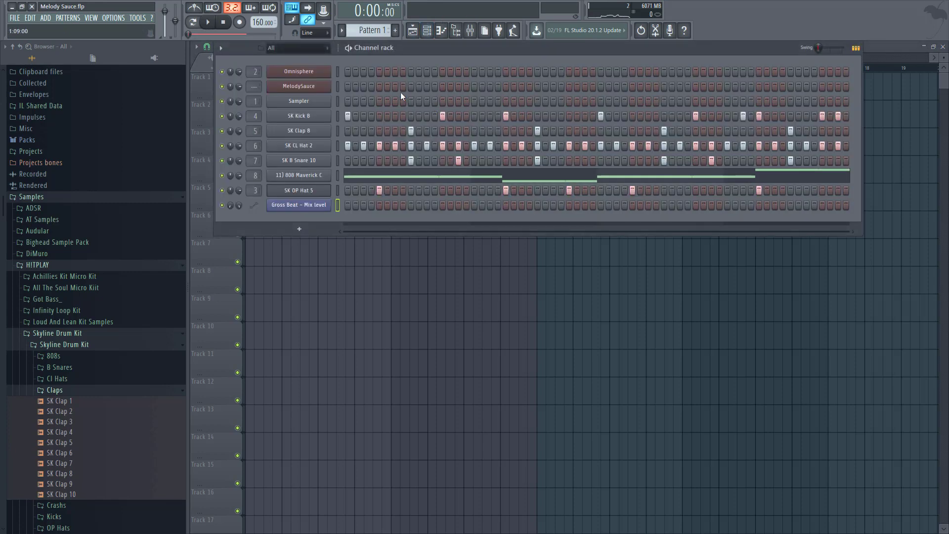
{"action": "left_click", "coordinate": [308, 86]}
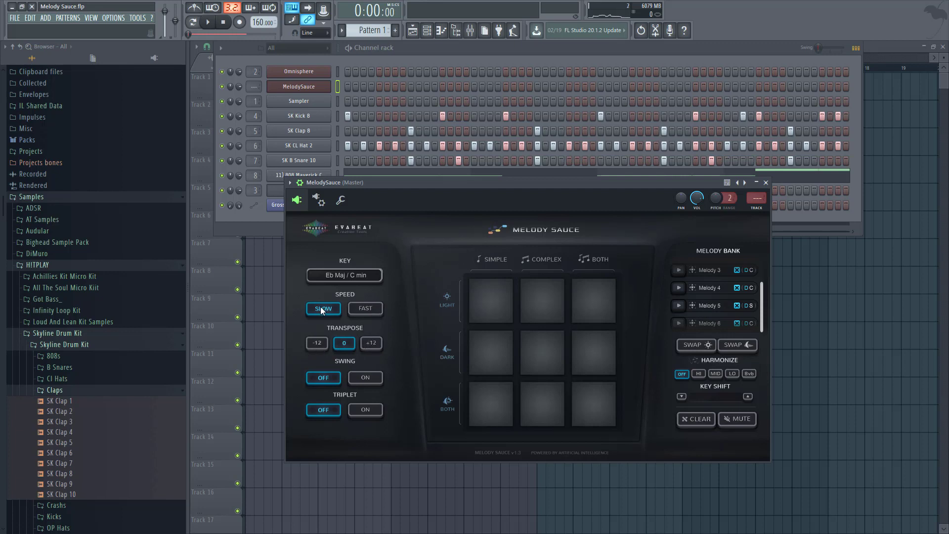
{"action": "left_click", "coordinate": [693, 373]}
{"action": "key", "text": "space"}
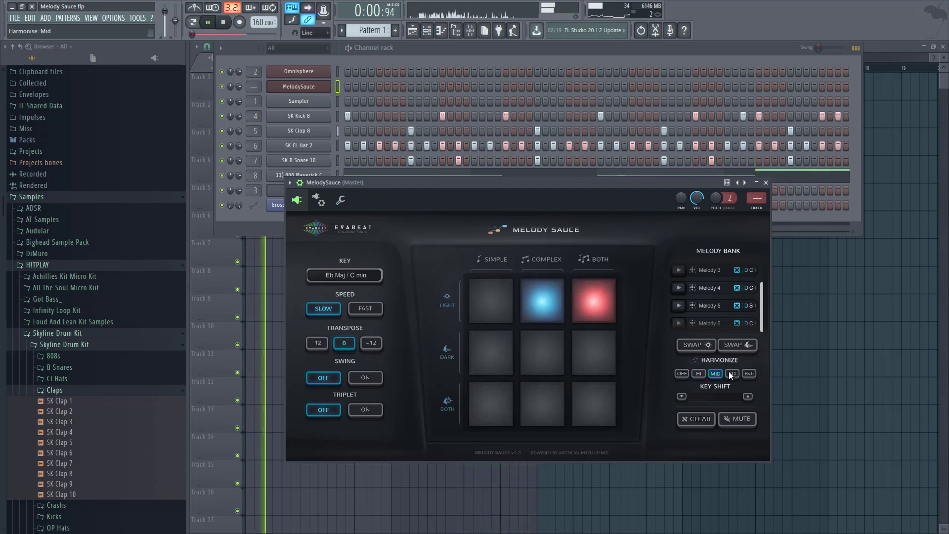
{"action": "left_click", "coordinate": [745, 373]}
{"action": "left_click", "coordinate": [733, 373]}
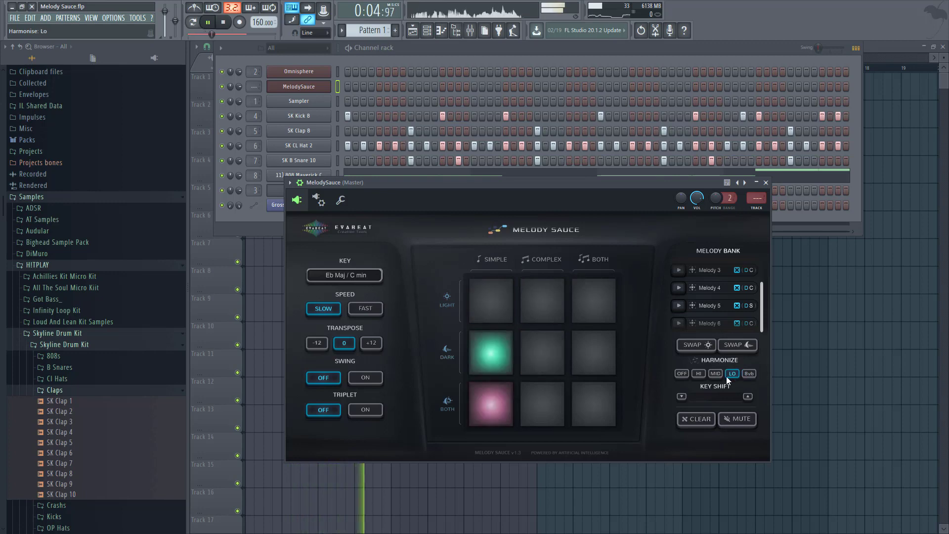
{"action": "left_click", "coordinate": [470, 30]}
- Add Fruity Parametric EQ 2 to Omnisphere's slot 4 with a steep high-pass near 118 Hz
{"action": "scroll", "coordinate": [511, 173], "scroll_direction": "right", "scroll_amount": 2}
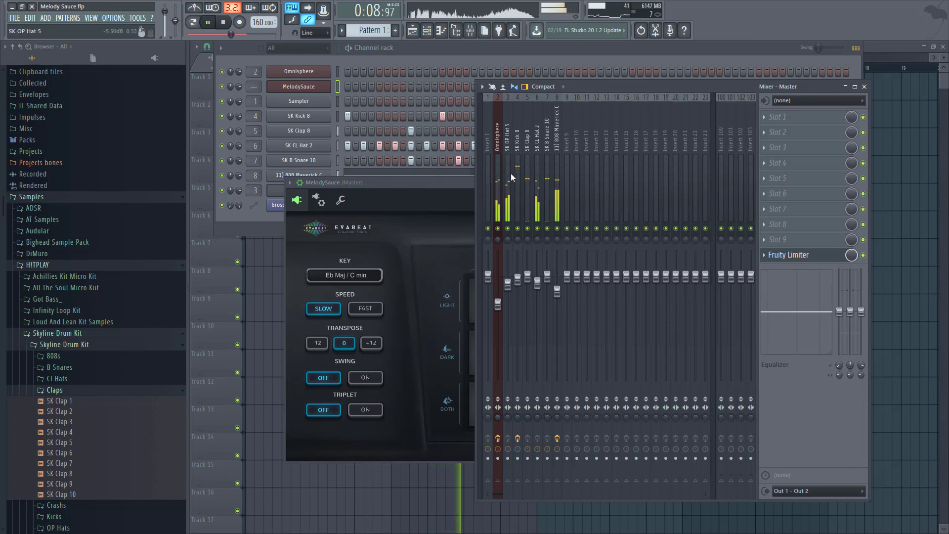
{"action": "left_click", "coordinate": [501, 177]}
{"action": "left_click", "coordinate": [764, 163]}
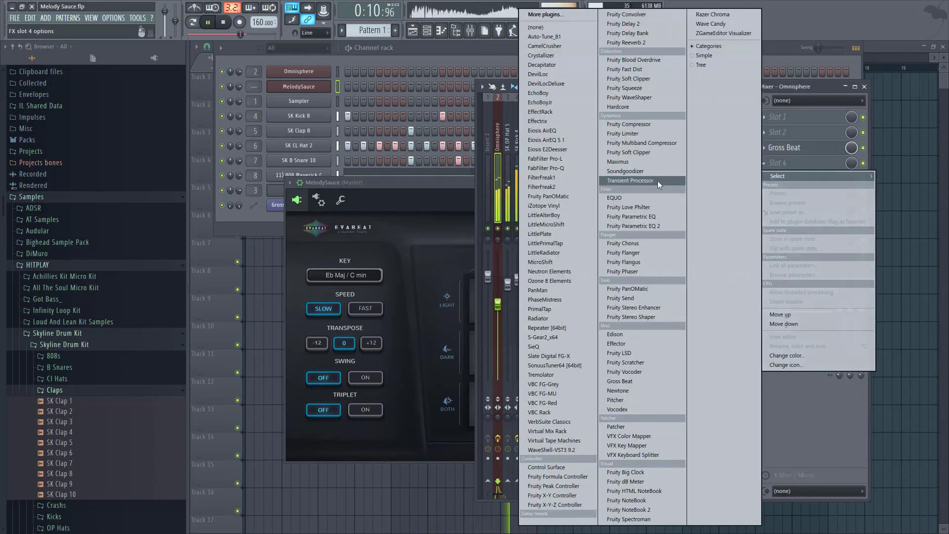
{"action": "left_click", "coordinate": [643, 225]}
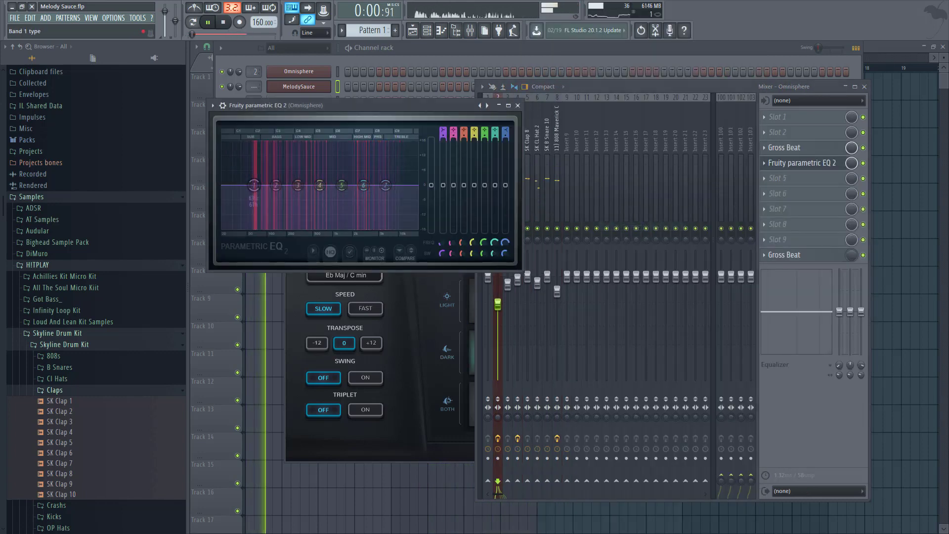
{"action": "scroll", "coordinate": [443, 133], "scroll_direction": "down", "scroll_amount": 3}
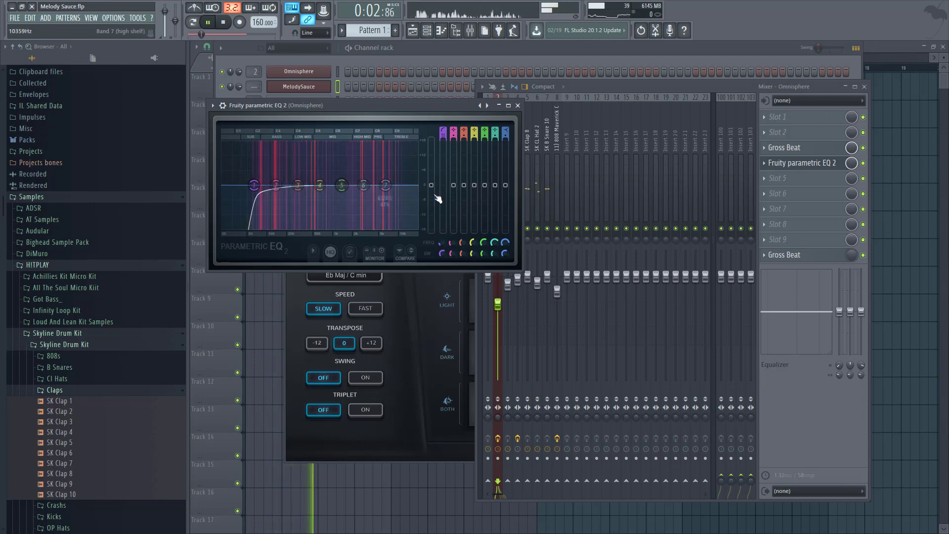
{"action": "left_click_drag", "start_coordinate": [254, 184], "coordinate": [387, 188]}
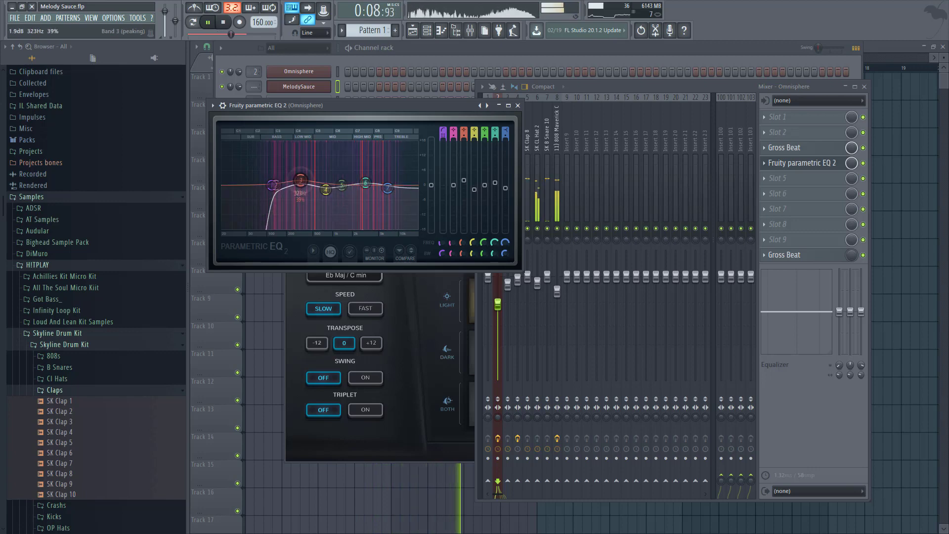
- Close the EQ, stop playback, and close all plugin and mixer windows
{"action": "left_click", "coordinate": [517, 105]}
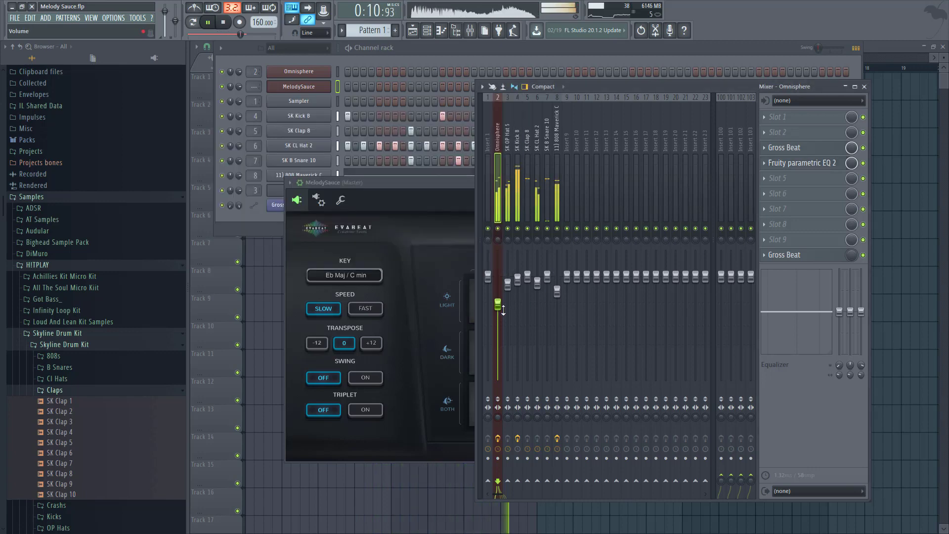
{"action": "left_click", "coordinate": [517, 198]}
{"action": "key", "text": "space"}
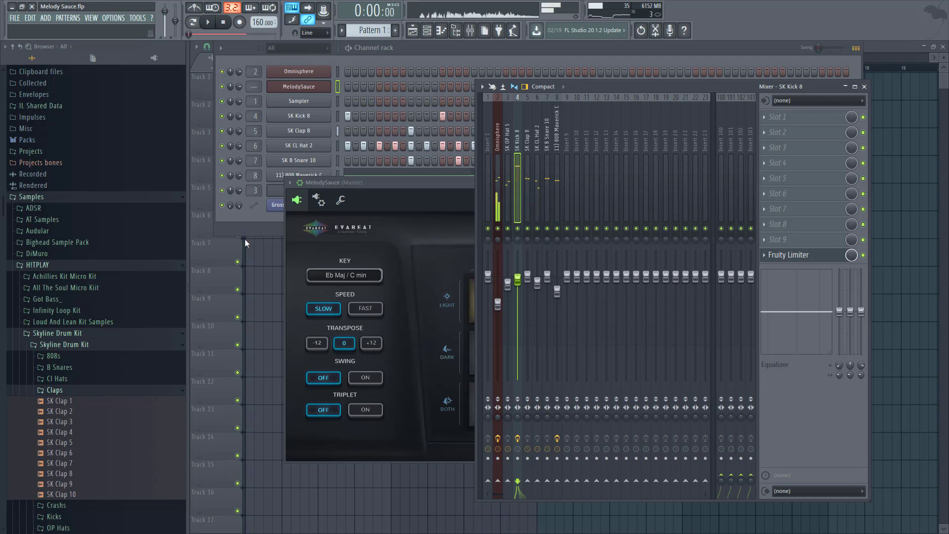
{"action": "key", "text": "F12"}
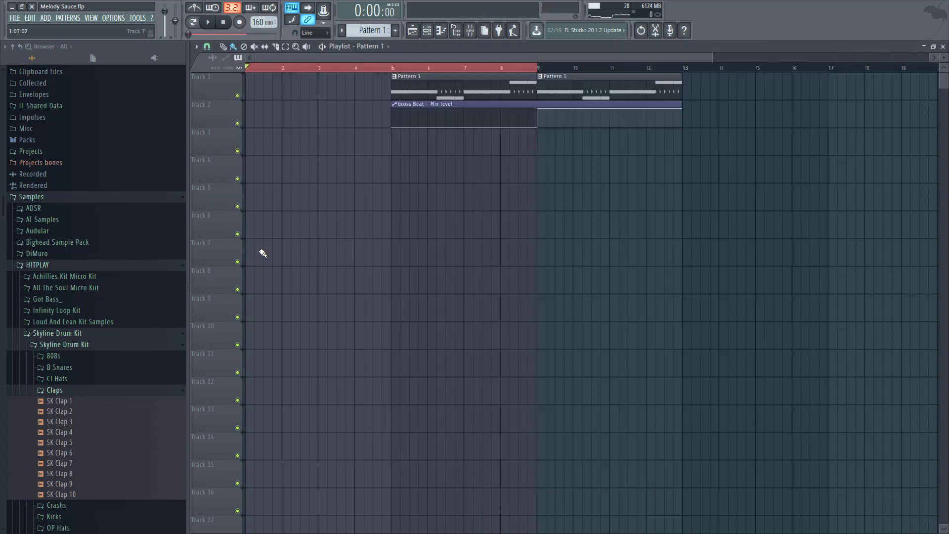